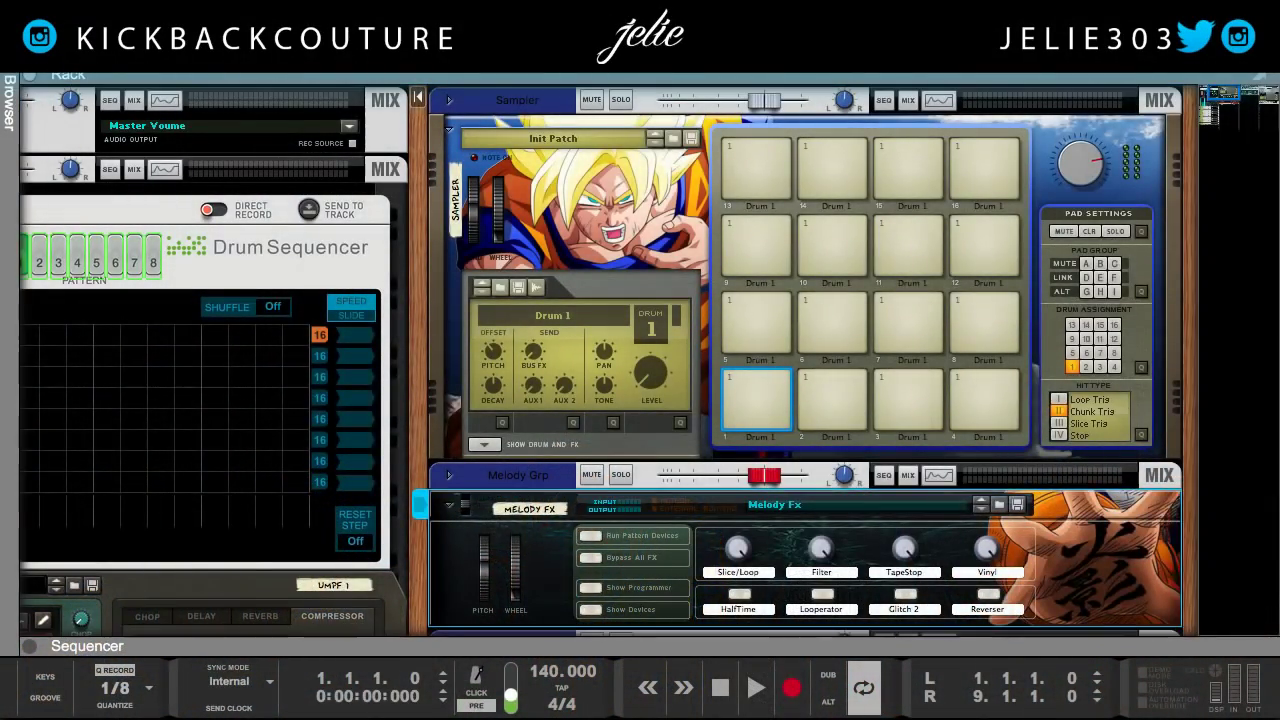
Bring AutoTheory over the rack and review the AT keyboards listed in Reason's control surface preferences.
{"action": "left_click_drag", "start_coordinate": [1270, 372], "coordinate": [700, 37]}
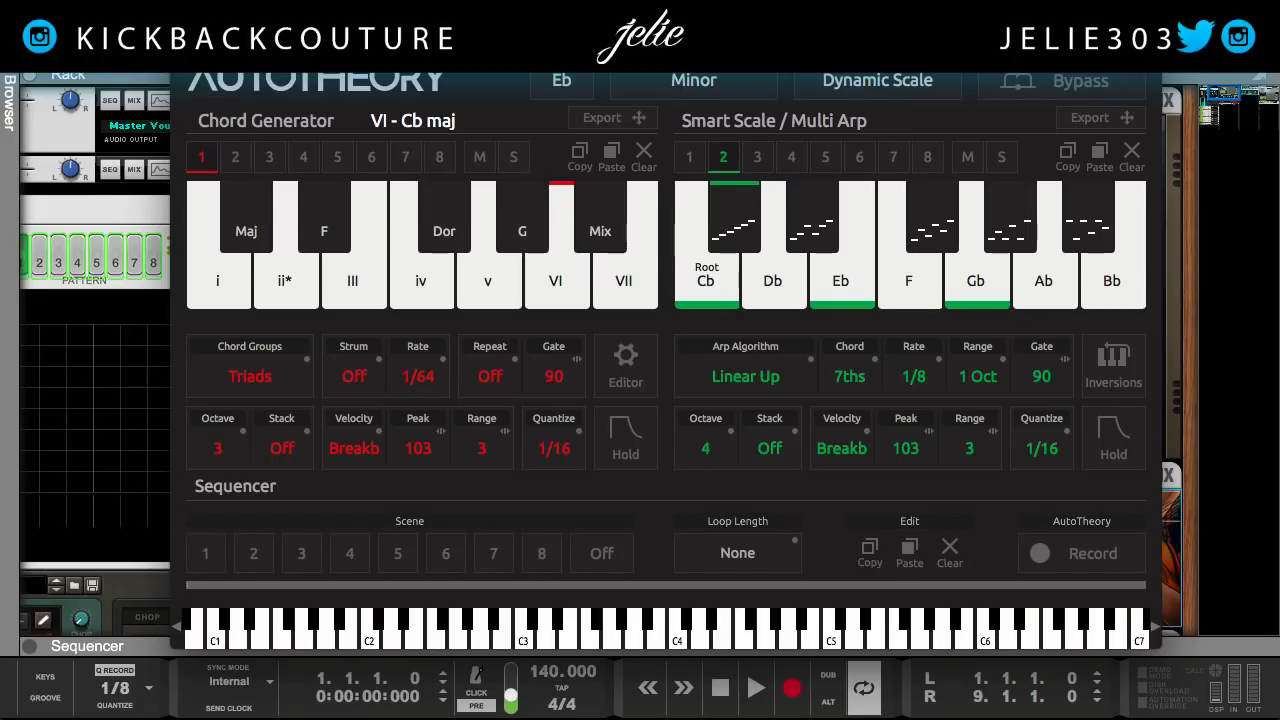
{"action": "left_click", "coordinate": [85, 65]}
{"action": "left_click", "coordinate": [85, 65]}
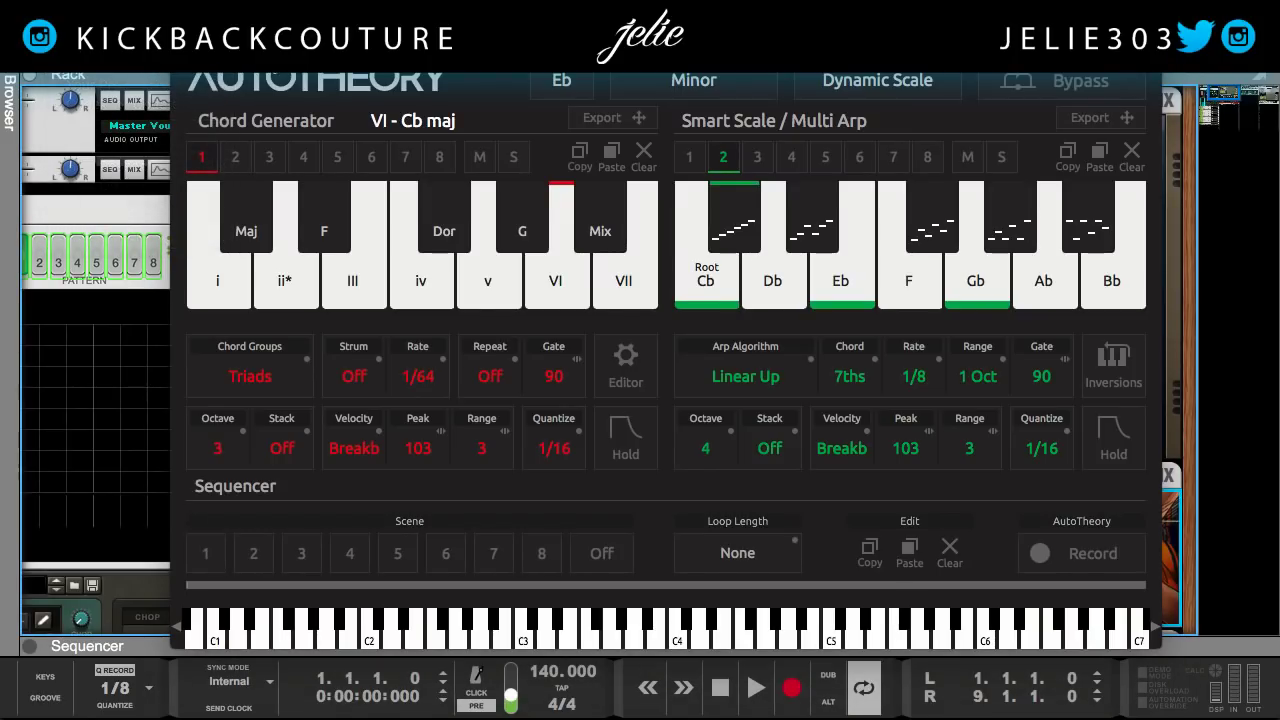
{"action": "scroll", "coordinate": [548, 280], "scroll_direction": "down", "scroll_amount": 5}
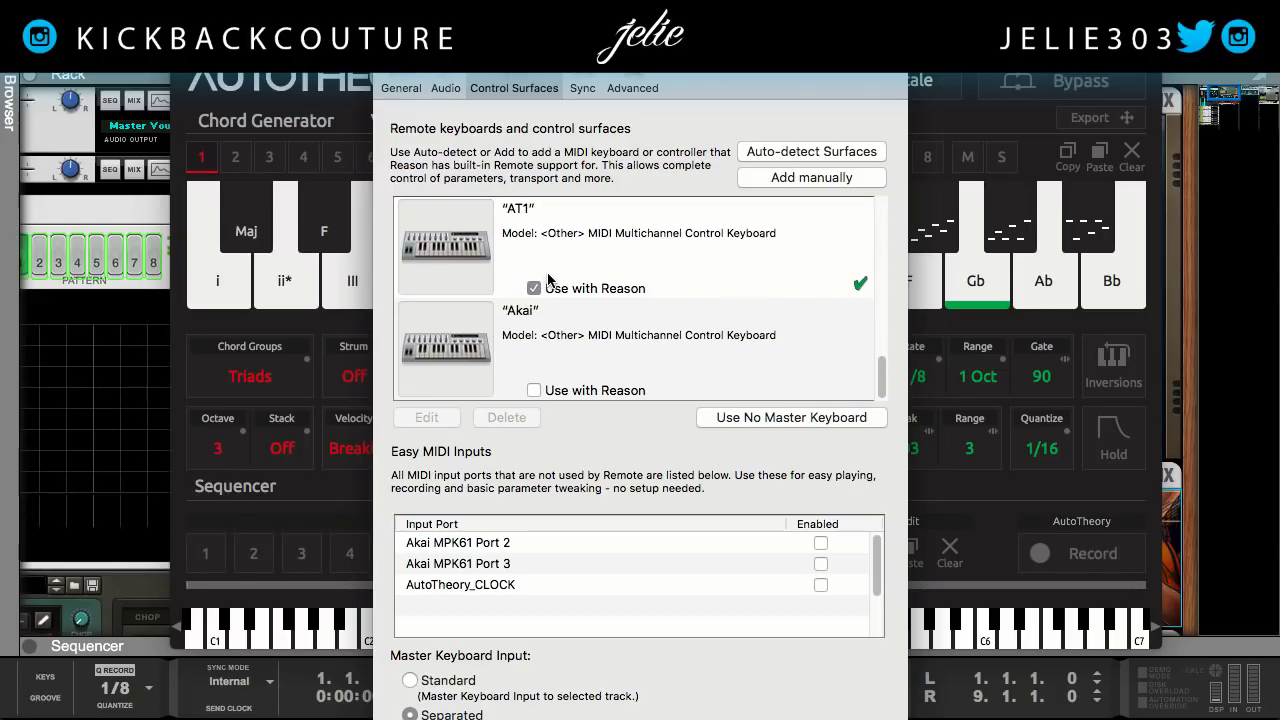
{"action": "scroll", "coordinate": [548, 280], "scroll_direction": "up", "scroll_amount": 5}
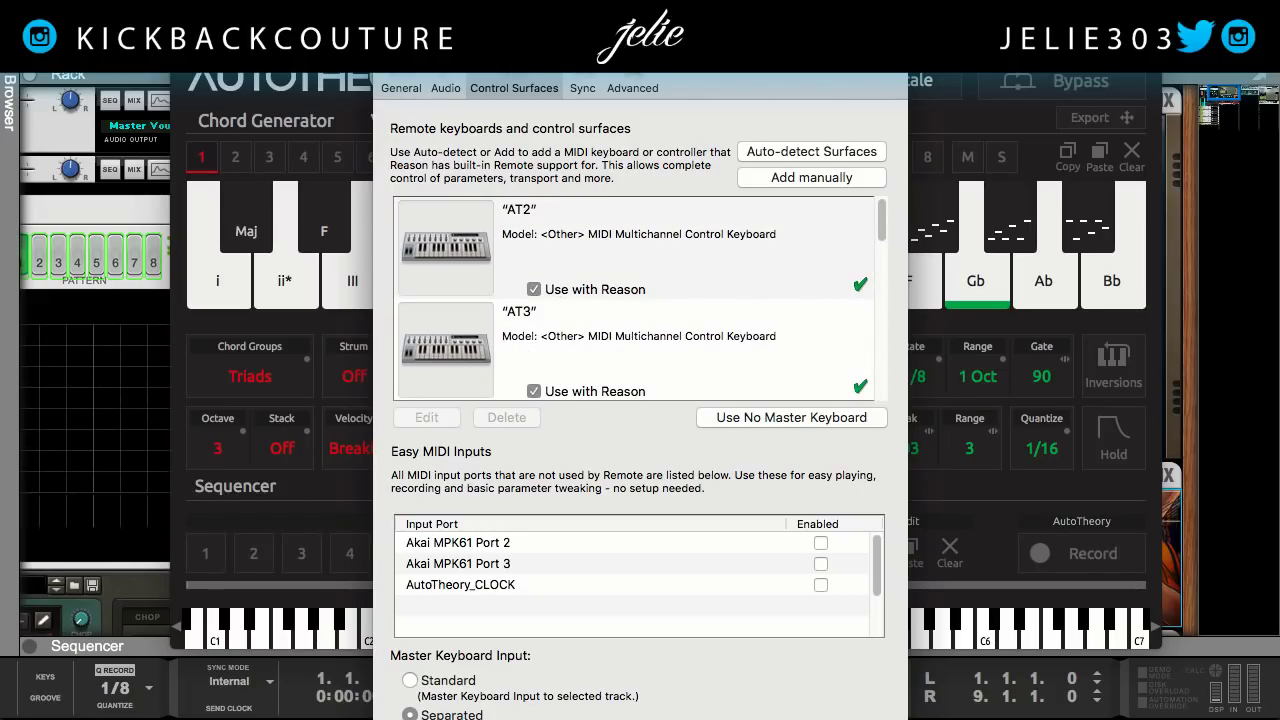
{"action": "key", "text": "super+w"}
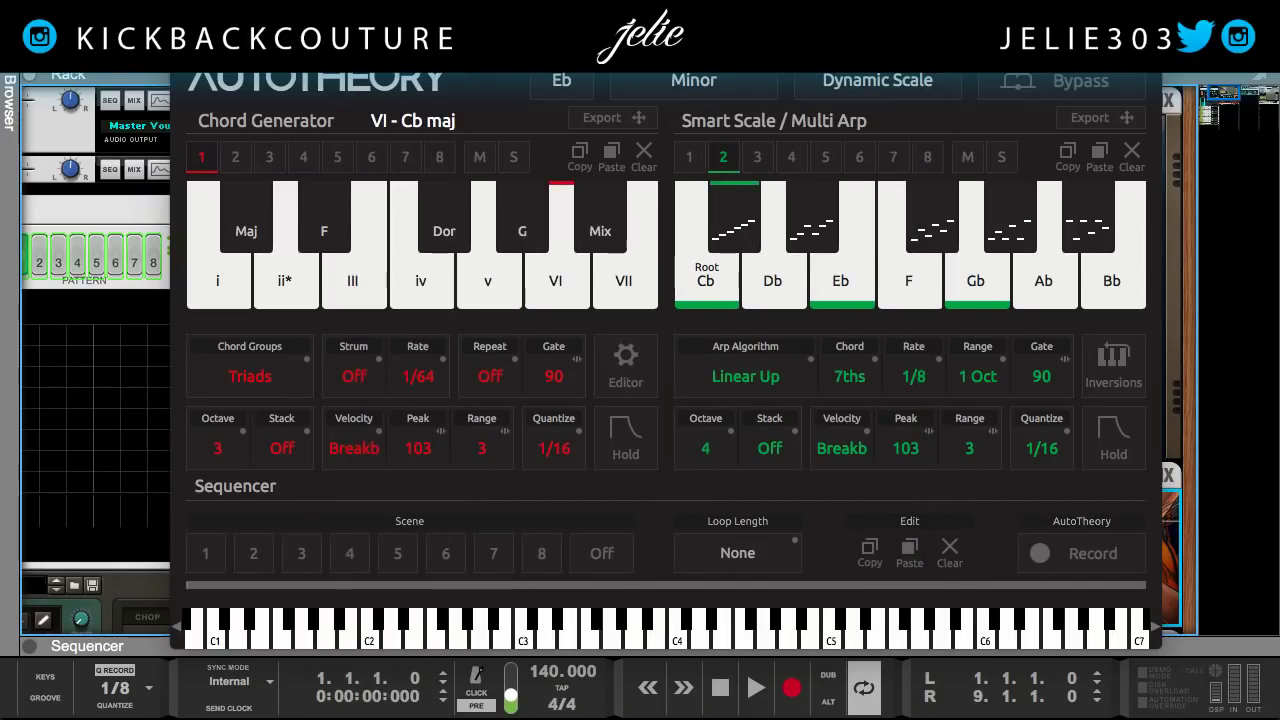
Move the AutoTheory window off the rack and select the ID8 instrument device below the Melody Fx combinator.
{"action": "key", "text": "super+w"}
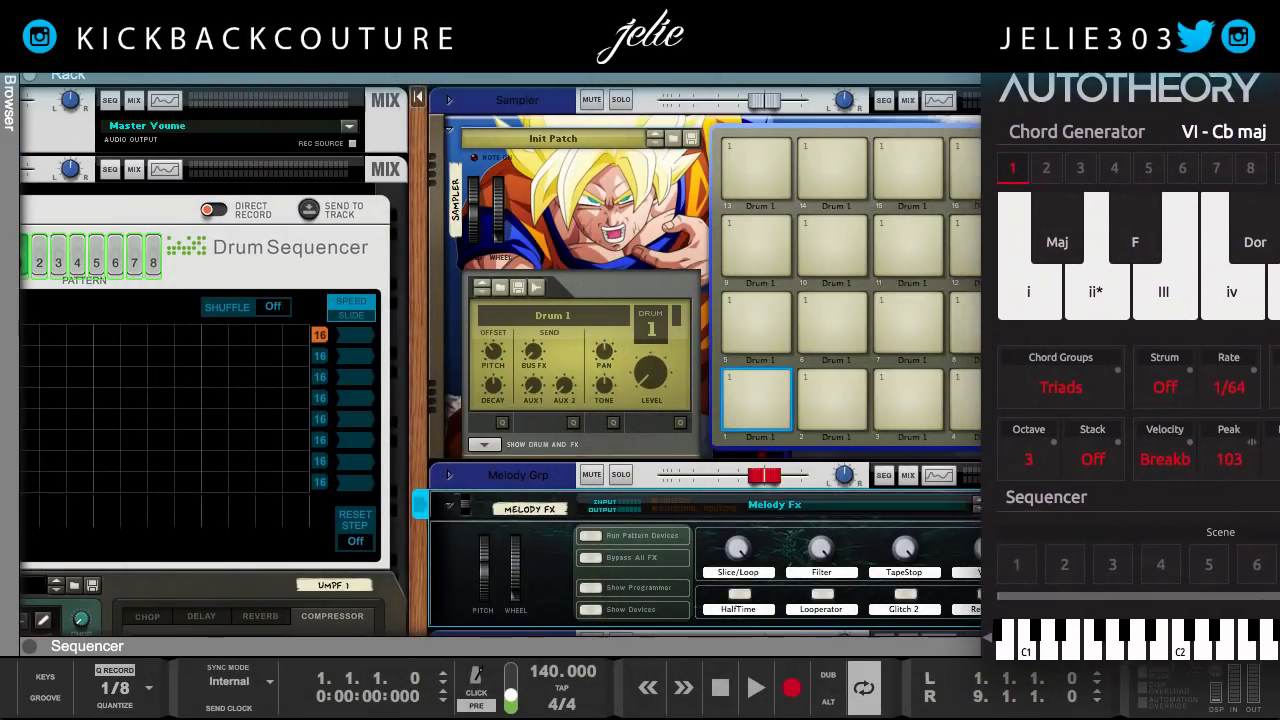
{"action": "scroll", "coordinate": [416, 368], "scroll_direction": "down", "scroll_amount": 12}
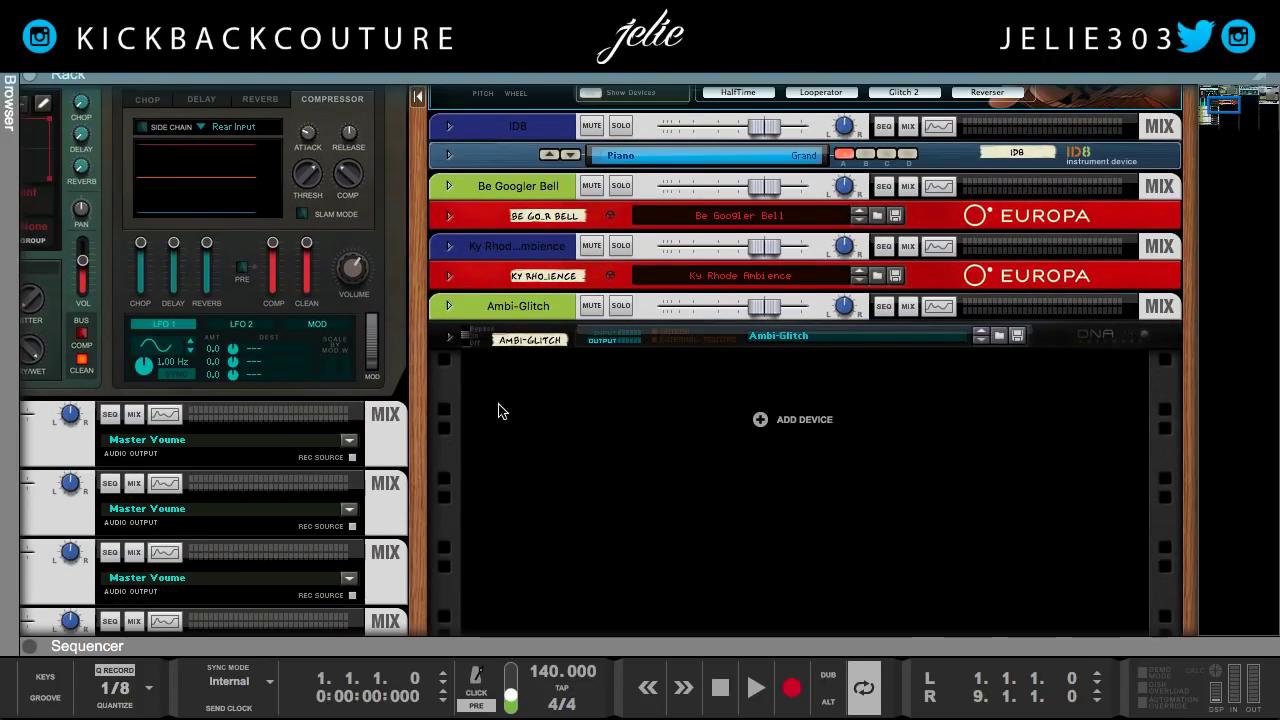
{"action": "scroll", "coordinate": [416, 368], "scroll_direction": "up", "scroll_amount": 3}
{"action": "left_click_drag", "start_coordinate": [362, 362], "coordinate": [316, 359]}
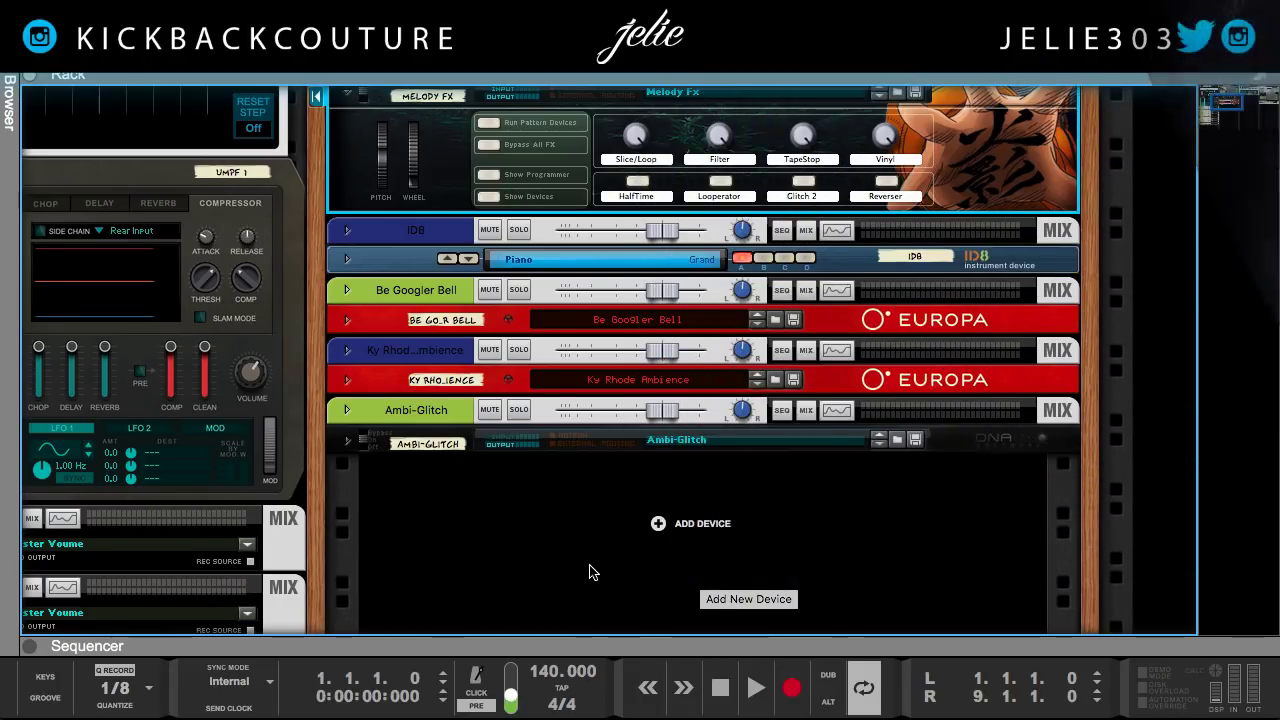
{"action": "left_click", "coordinate": [366, 252]}
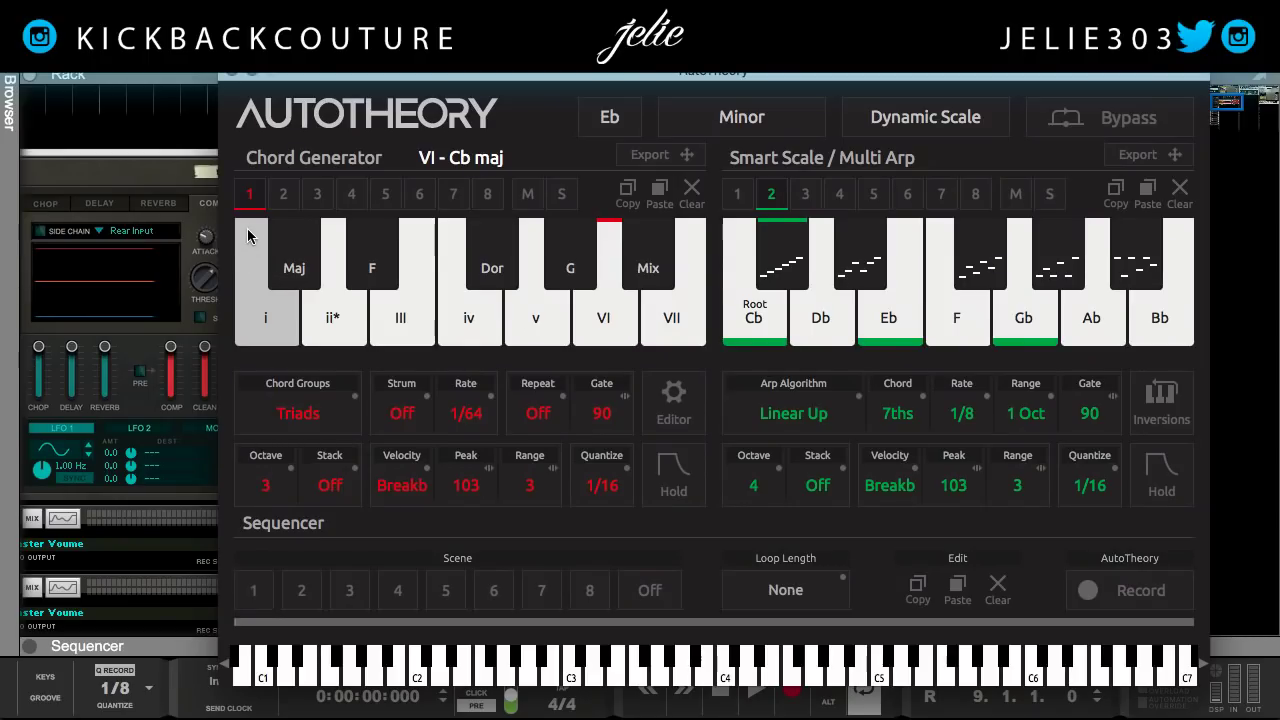
Audition chords on Chord Generator track 1, and switch to track 2 with the rack uncovered to check which instrument responds.
{"action": "left_click", "coordinate": [248, 235]}
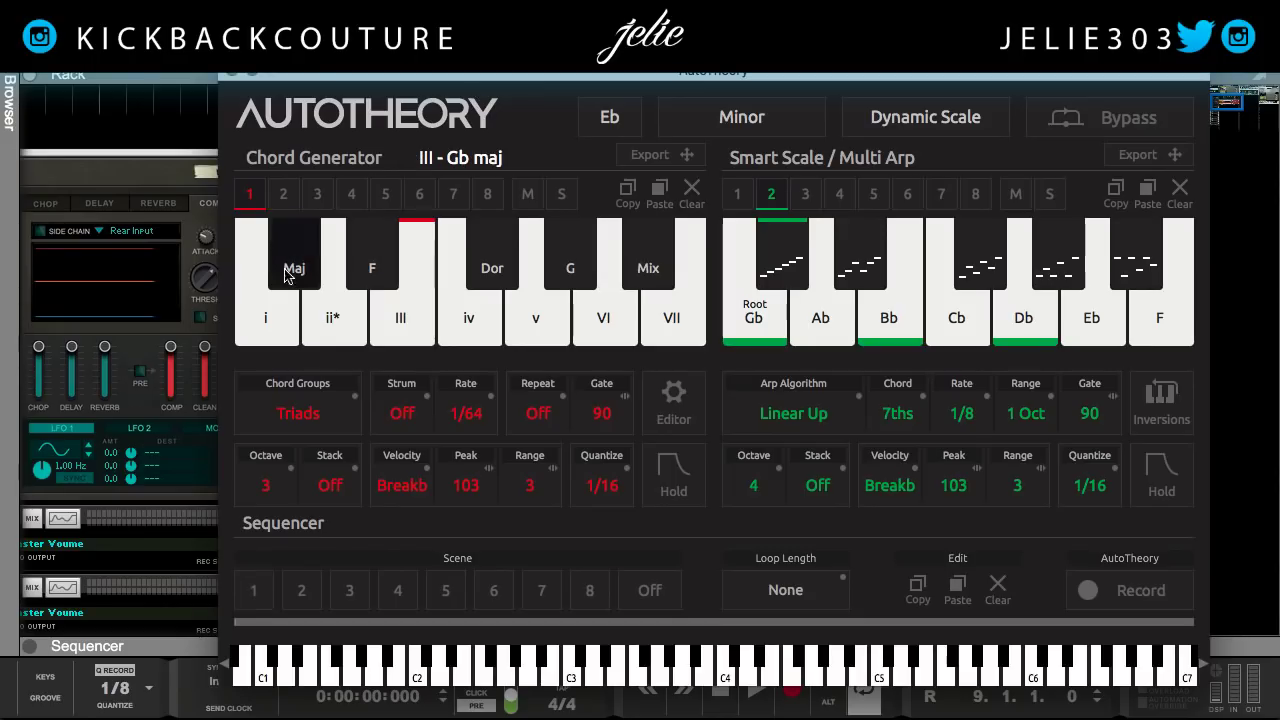
{"action": "left_click_drag", "start_coordinate": [558, 73], "coordinate": [594, 71]}
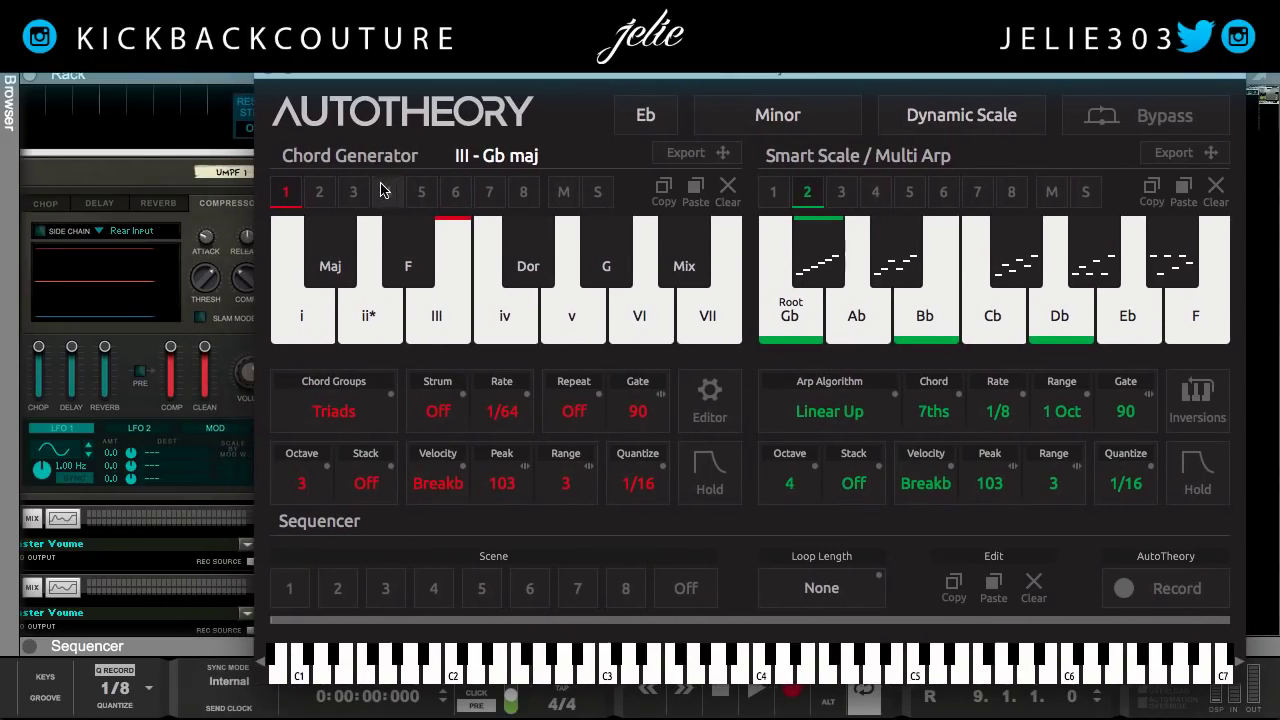
{"action": "left_click", "coordinate": [321, 193]}
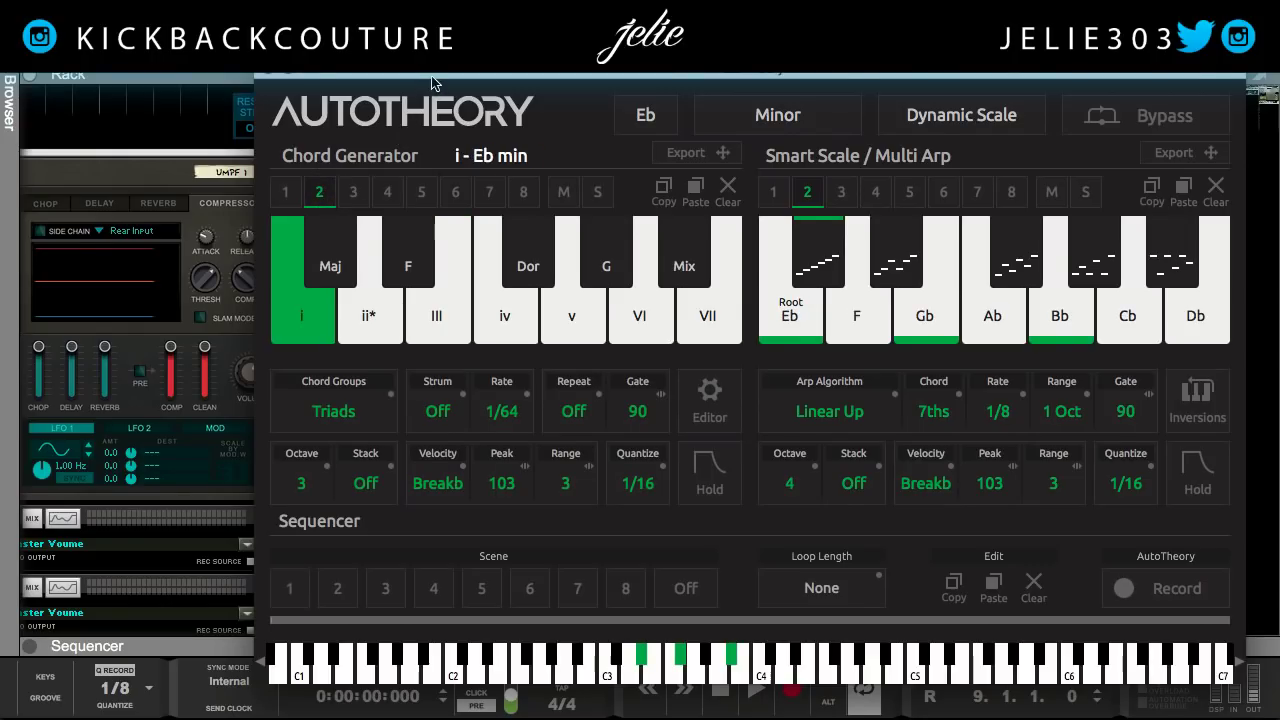
{"action": "left_click_drag", "start_coordinate": [446, 84], "coordinate": [1279, 76]}
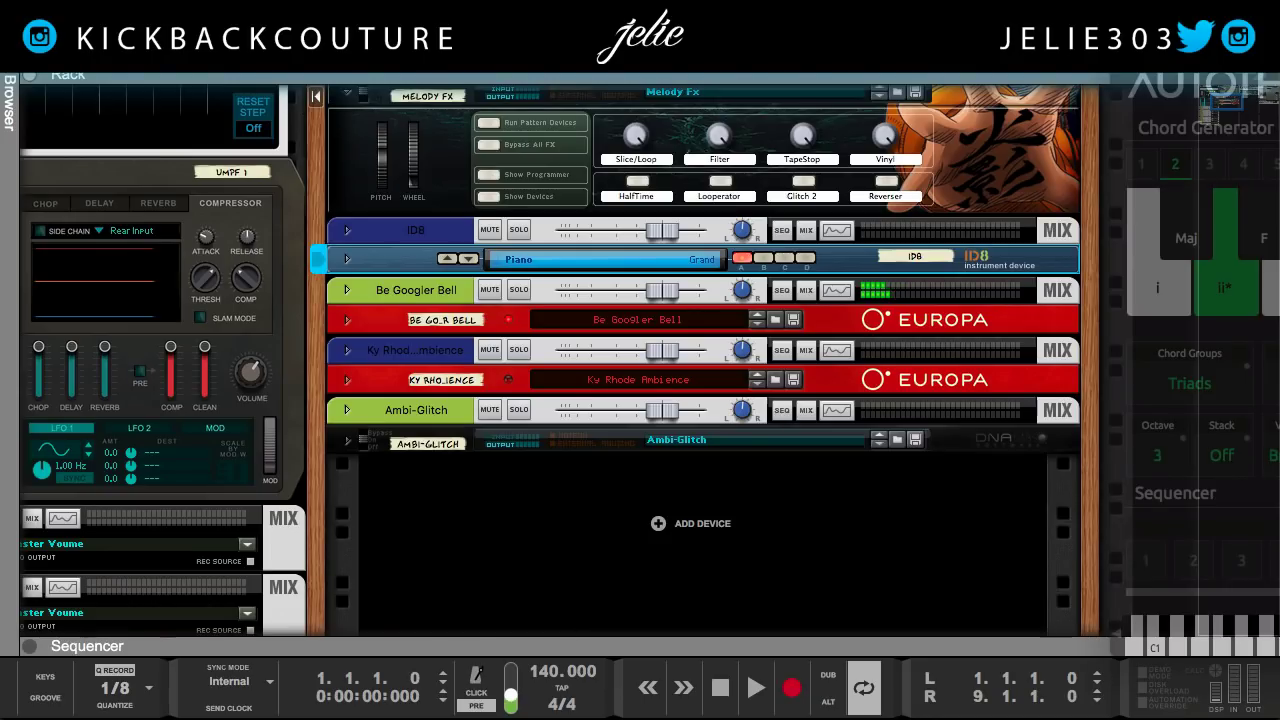
Switch the Chord Generator to track 3 and uncover the rack to check which instrument responds.
{"action": "left_click_drag", "start_coordinate": [1200, 78], "coordinate": [313, 78]}
{"action": "left_click", "coordinate": [336, 157]}
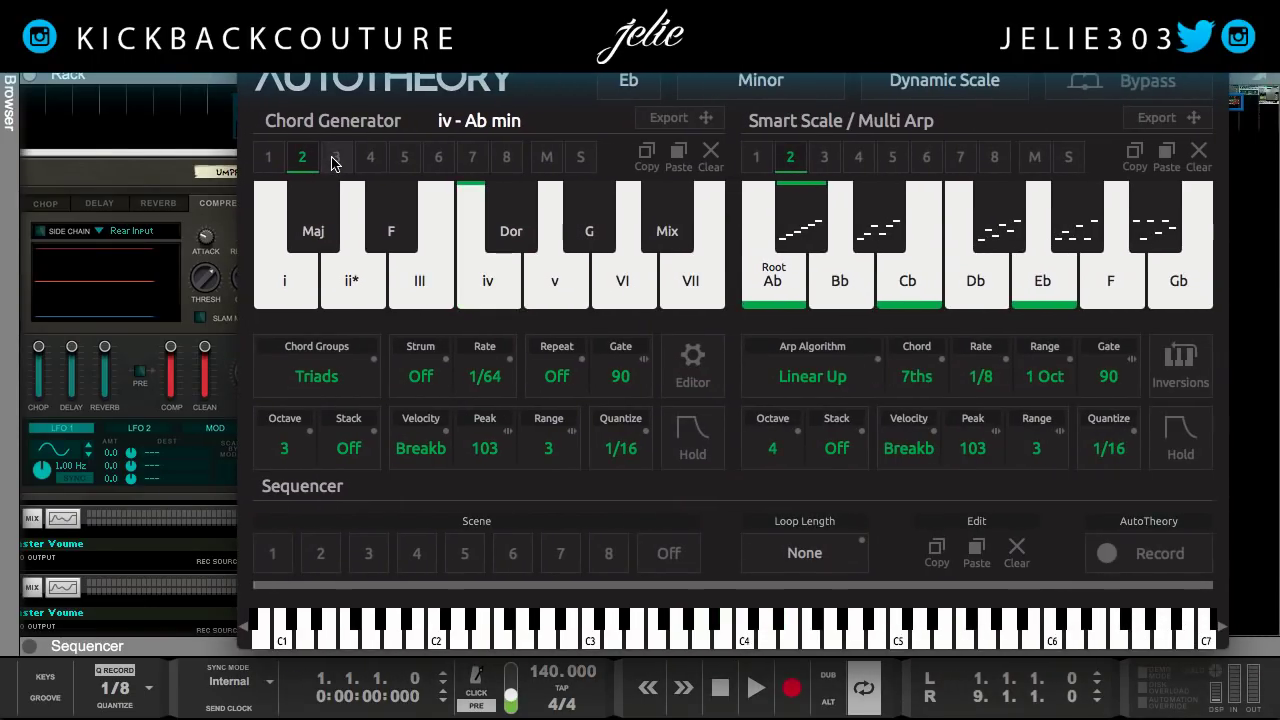
{"action": "left_click_drag", "start_coordinate": [403, 80], "coordinate": [1148, 76]}
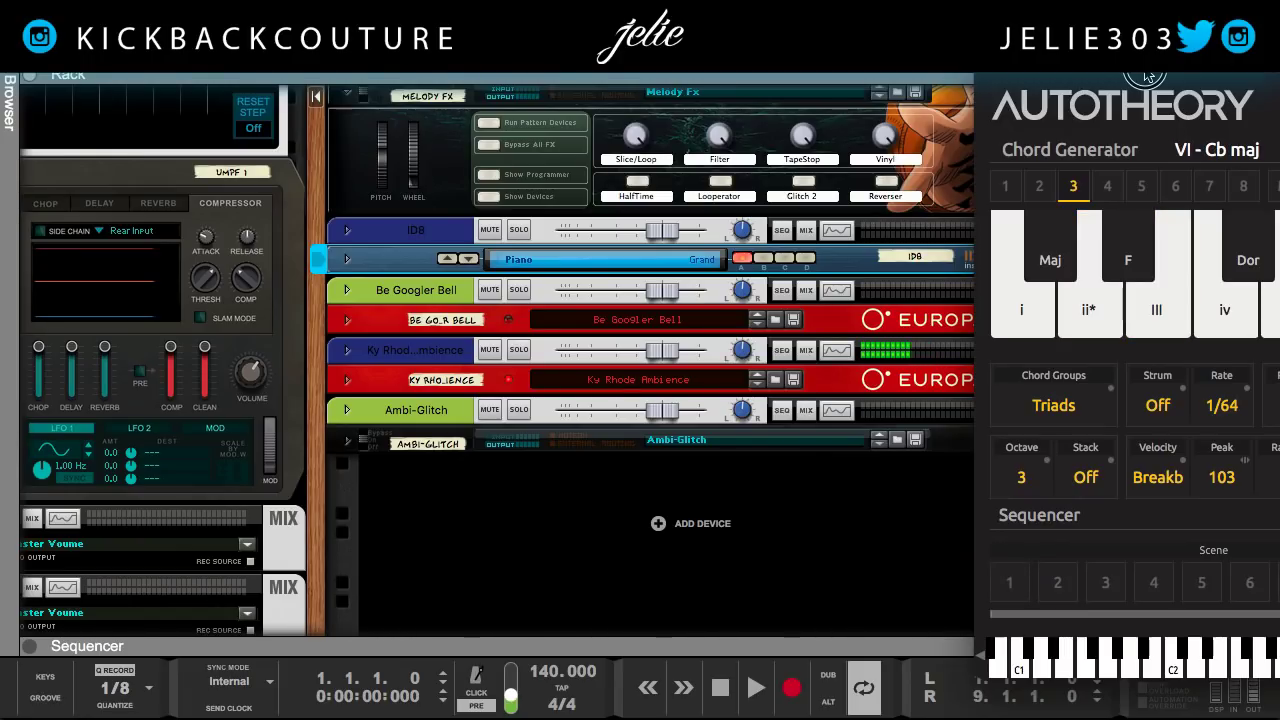
{"action": "left_click_drag", "start_coordinate": [1148, 76], "coordinate": [396, 76]}
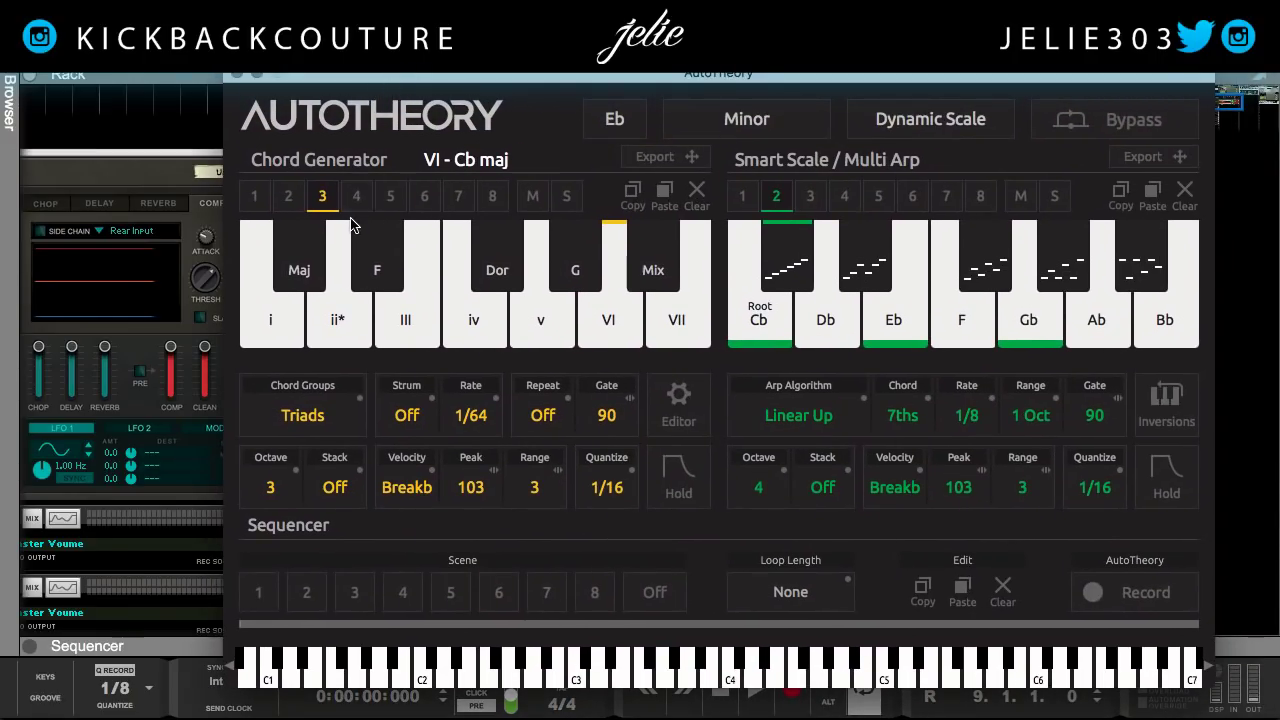
Step the Chord Generator through track 4 to track 5 and reposition the AutoTheory window over the rack.
{"action": "left_click", "coordinate": [352, 200]}
{"action": "left_click", "coordinate": [388, 198]}
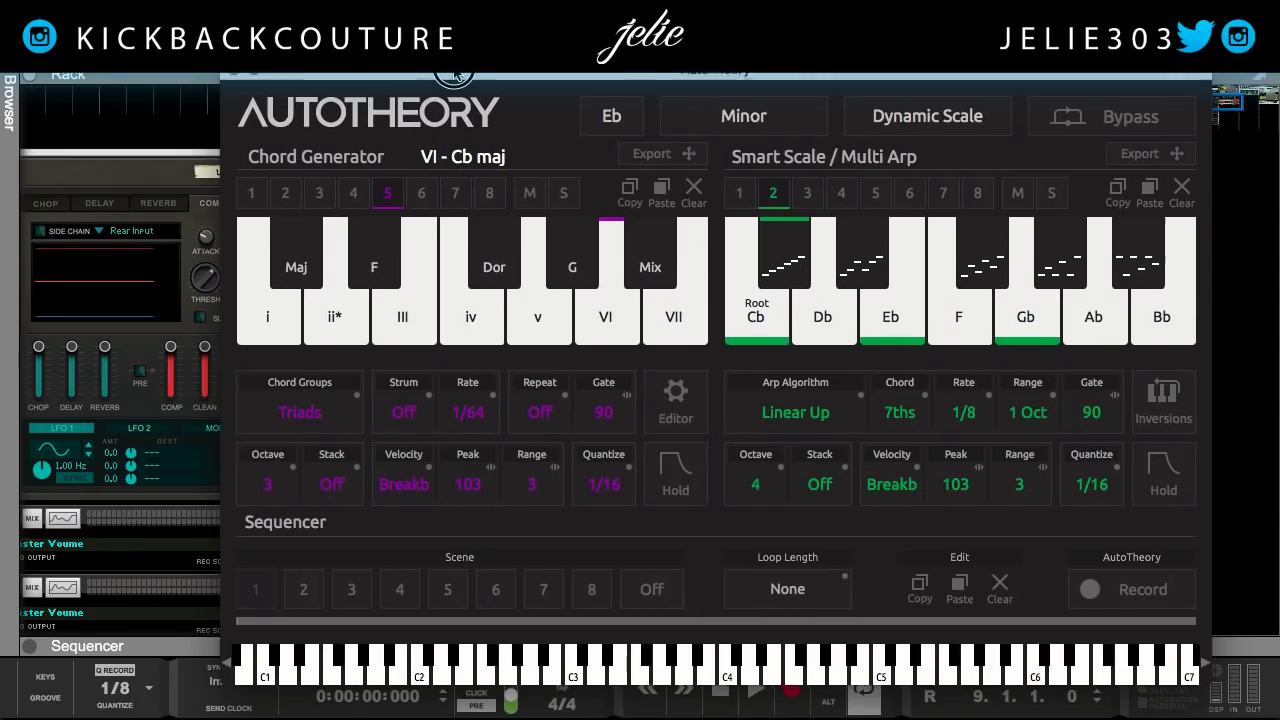
{"action": "left_click_drag", "start_coordinate": [457, 75], "coordinate": [441, 42]}
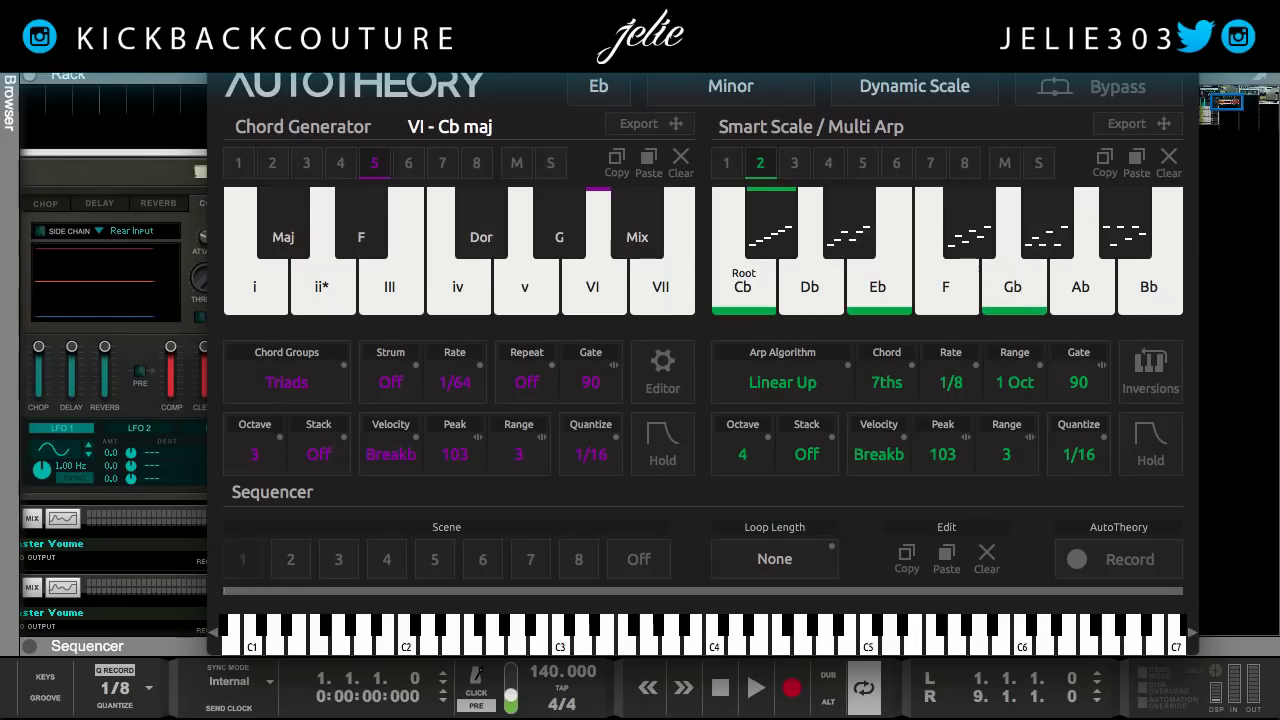
{"action": "left_click_drag", "start_coordinate": [441, 42], "coordinate": [408, 36]}
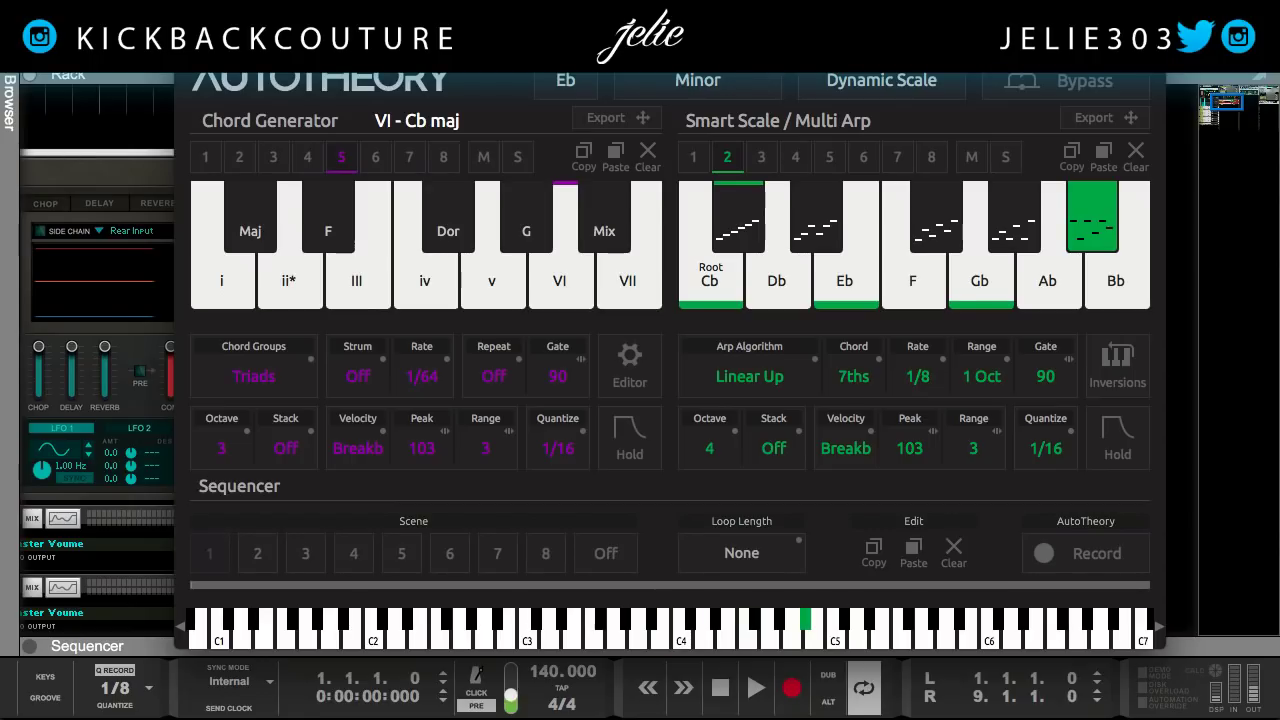
Try the Linear Down arp algorithm on Smart Scale track 2, and set it to Zigzag Up.
{"action": "left_click", "coordinate": [787, 378]}
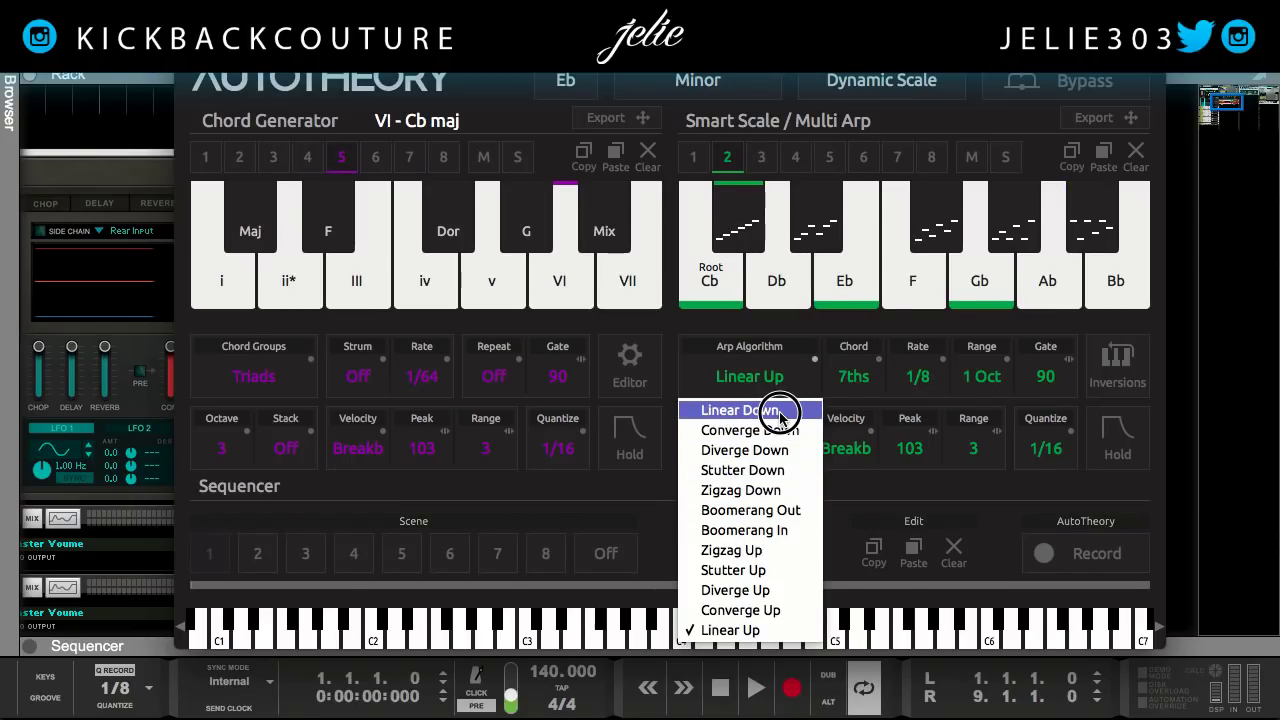
{"action": "left_click", "coordinate": [775, 410]}
{"action": "left_click", "coordinate": [760, 385]}
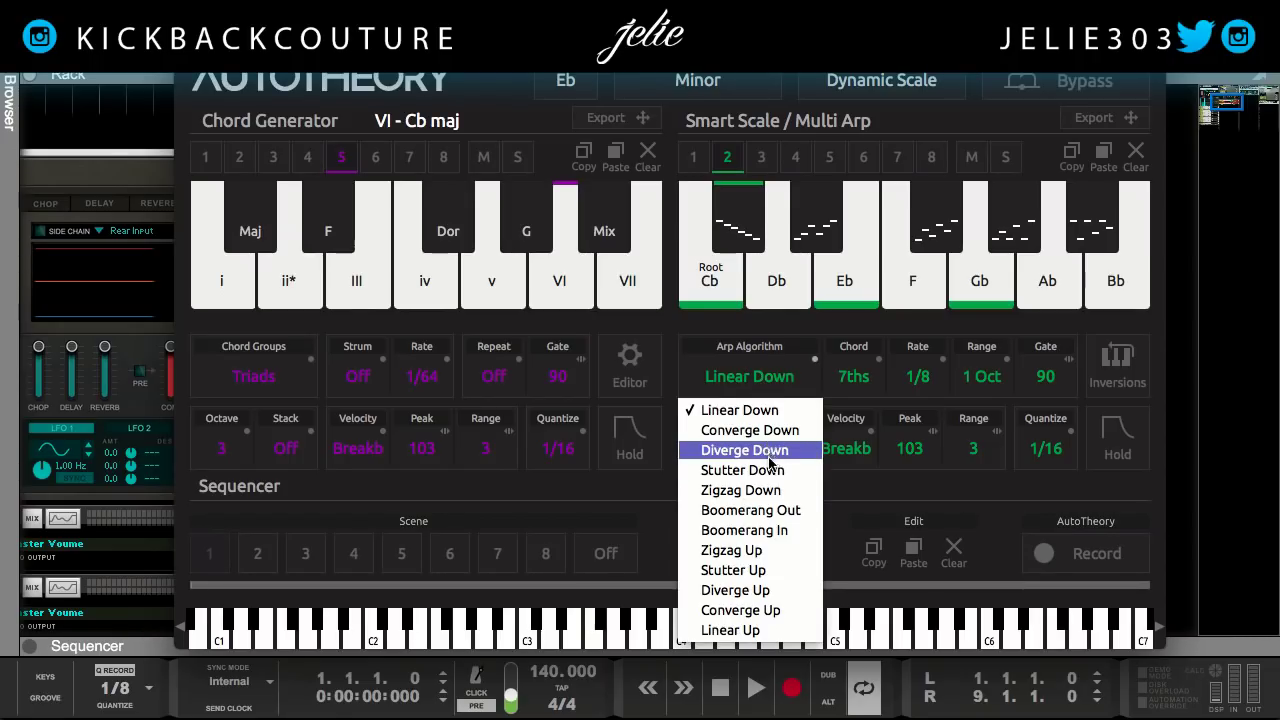
{"action": "left_click", "coordinate": [775, 552]}
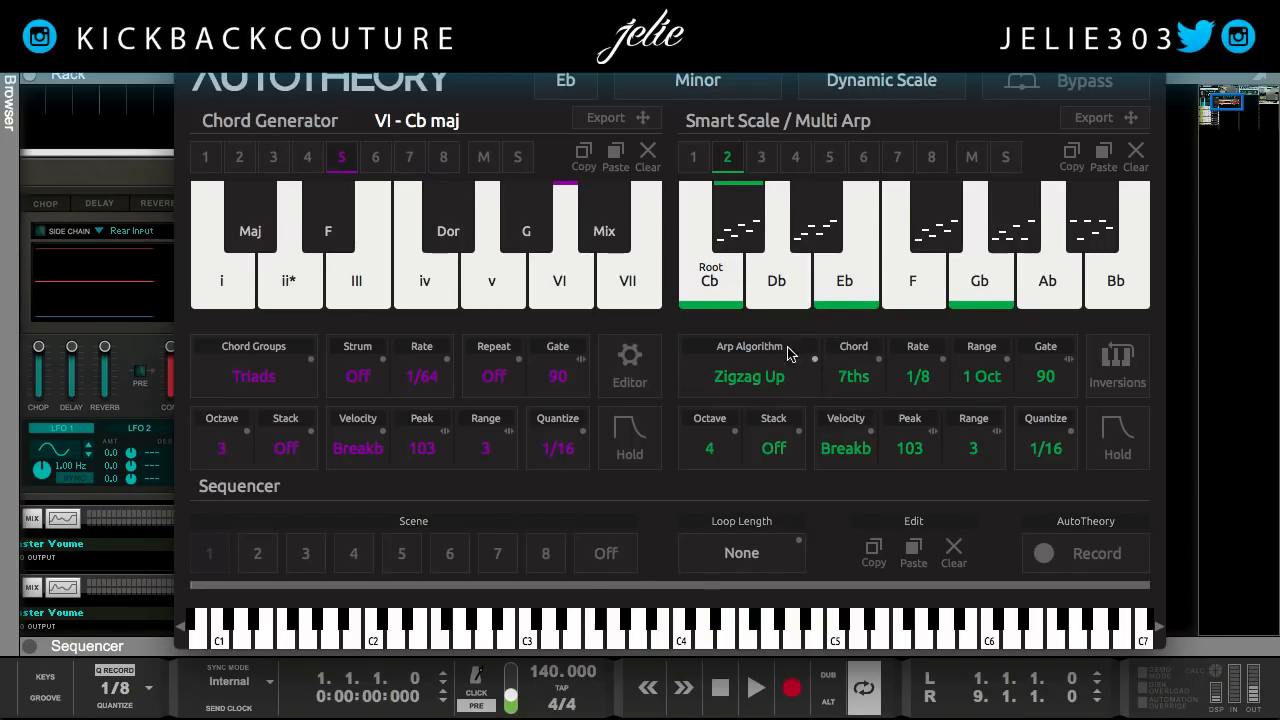
Enable Hide Tooltips in AutoTheory's preferences and close the preferences window.
{"action": "left_click", "coordinate": [80, 11]}
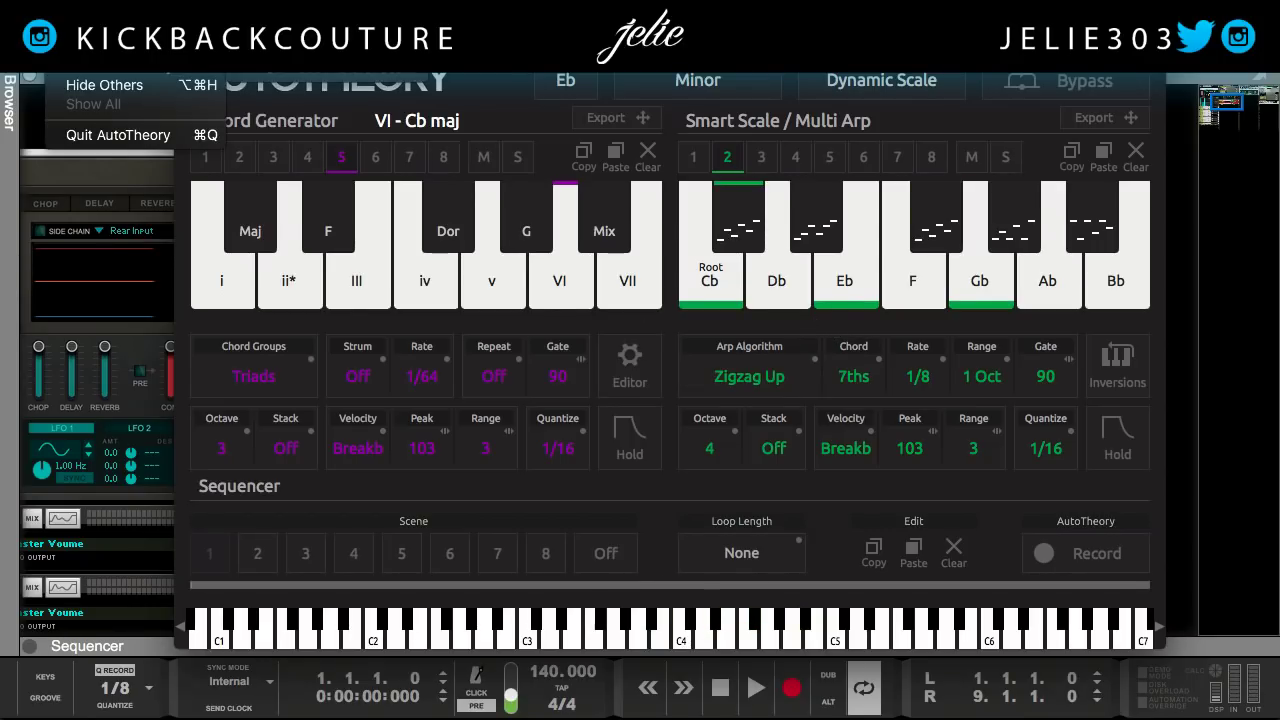
{"action": "key", "text": "Escape"}
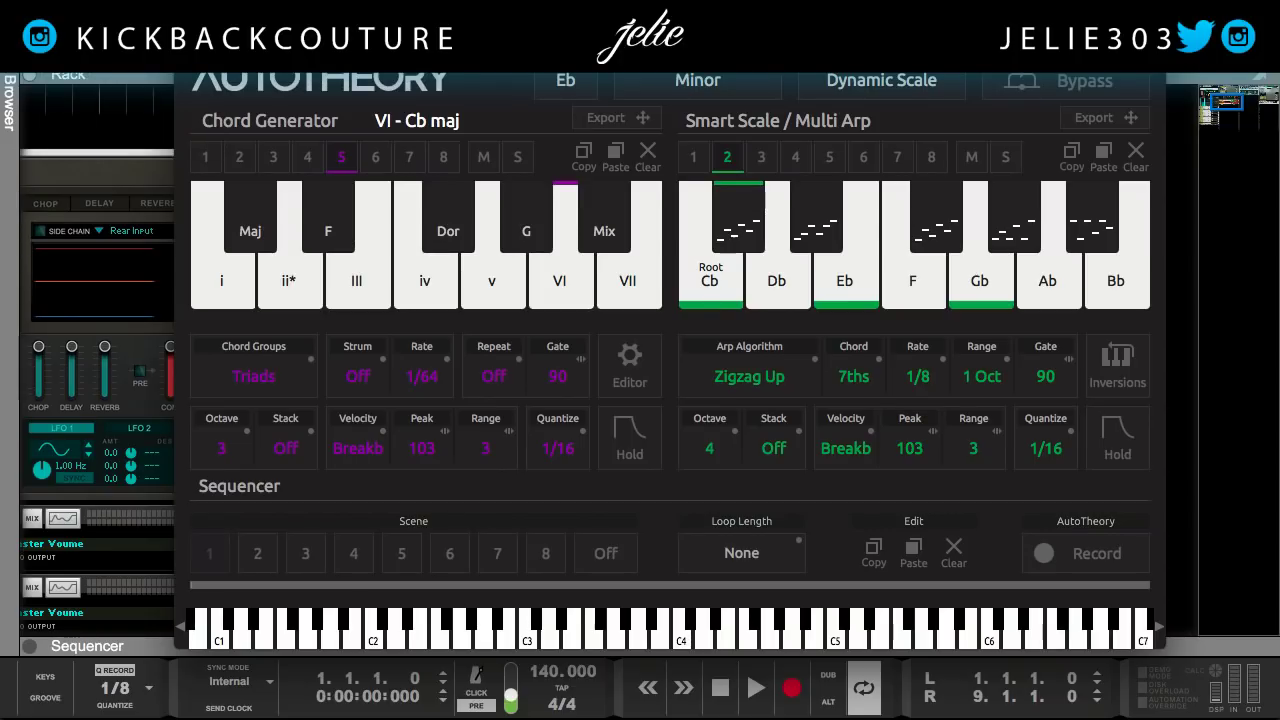
{"action": "key", "text": "super+comma"}
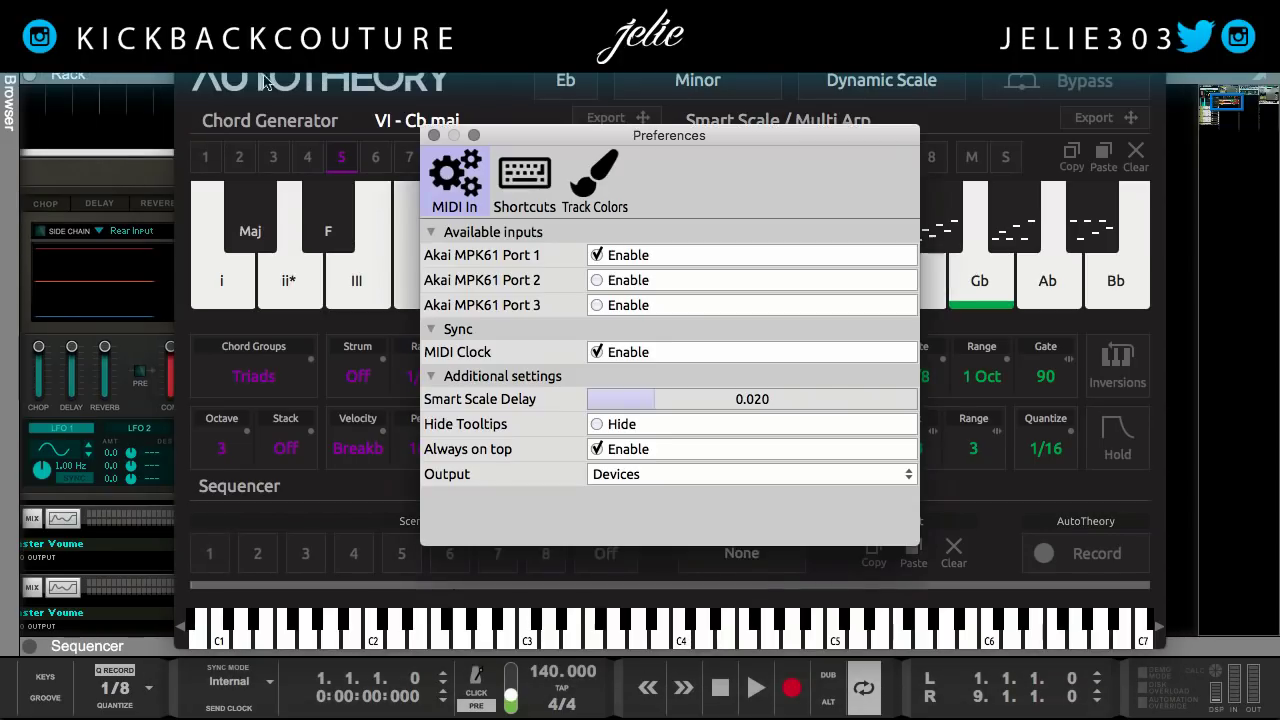
{"action": "left_click", "coordinate": [597, 428]}
{"action": "left_click", "coordinate": [433, 135]}
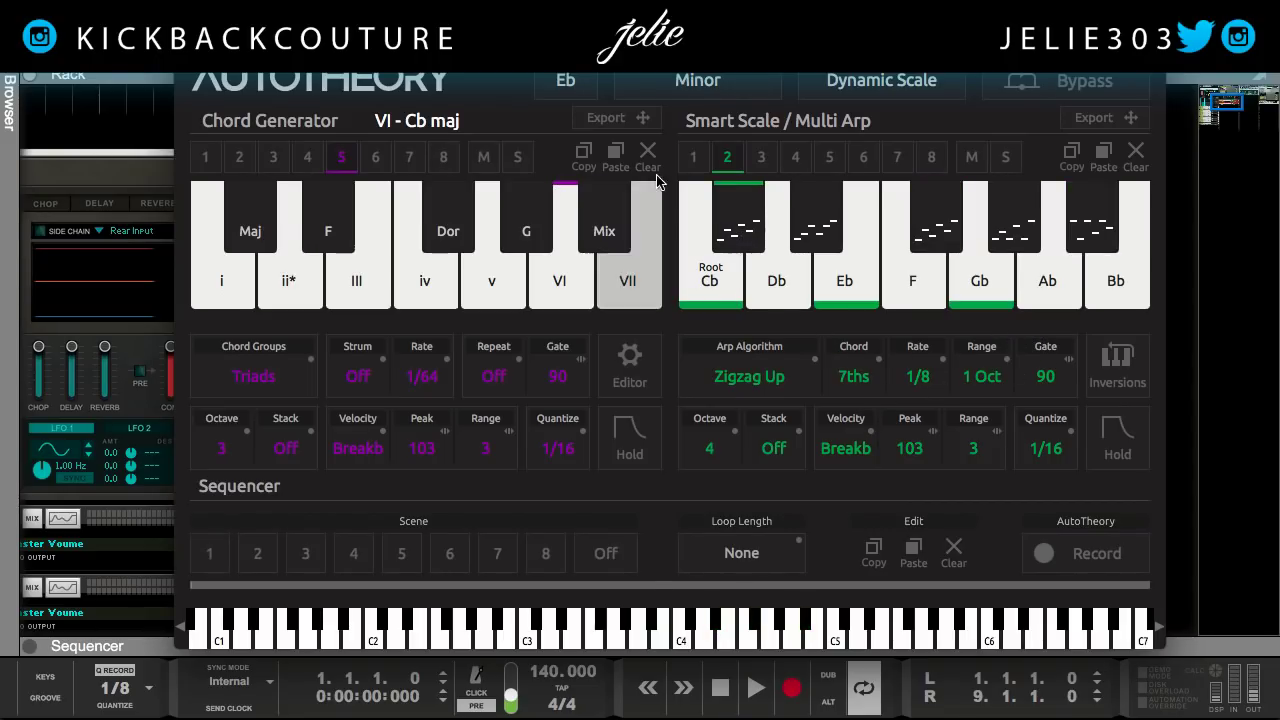
Set AutoTheory's key to F and audition the i and VI chords on Chord Generator track 5.
{"action": "left_click", "coordinate": [566, 80]}
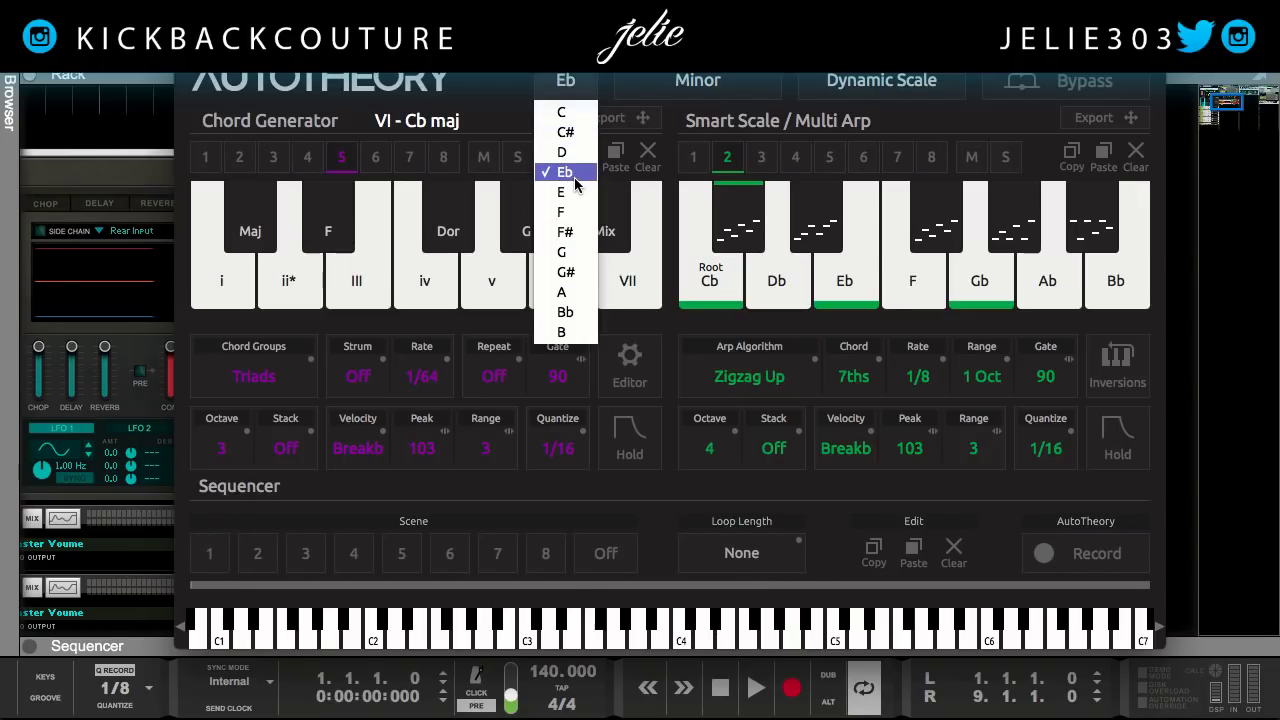
{"action": "left_click", "coordinate": [576, 212]}
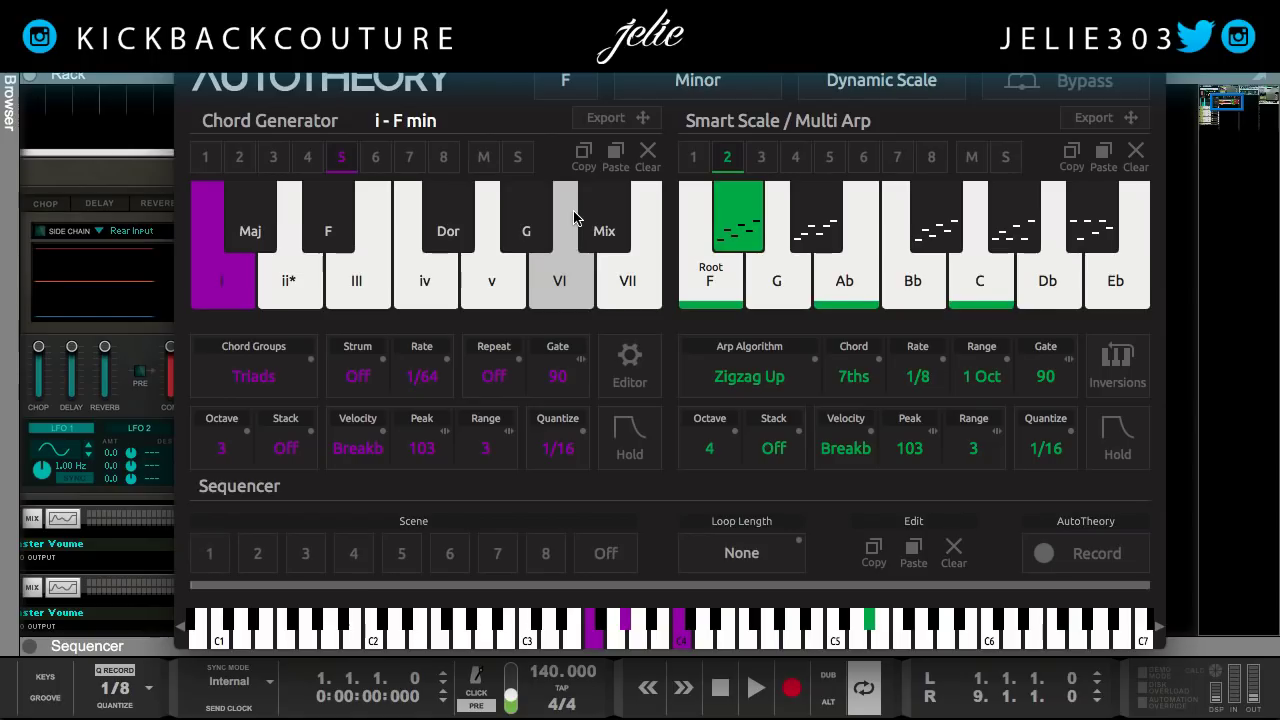
{"action": "left_click", "coordinate": [575, 218]}
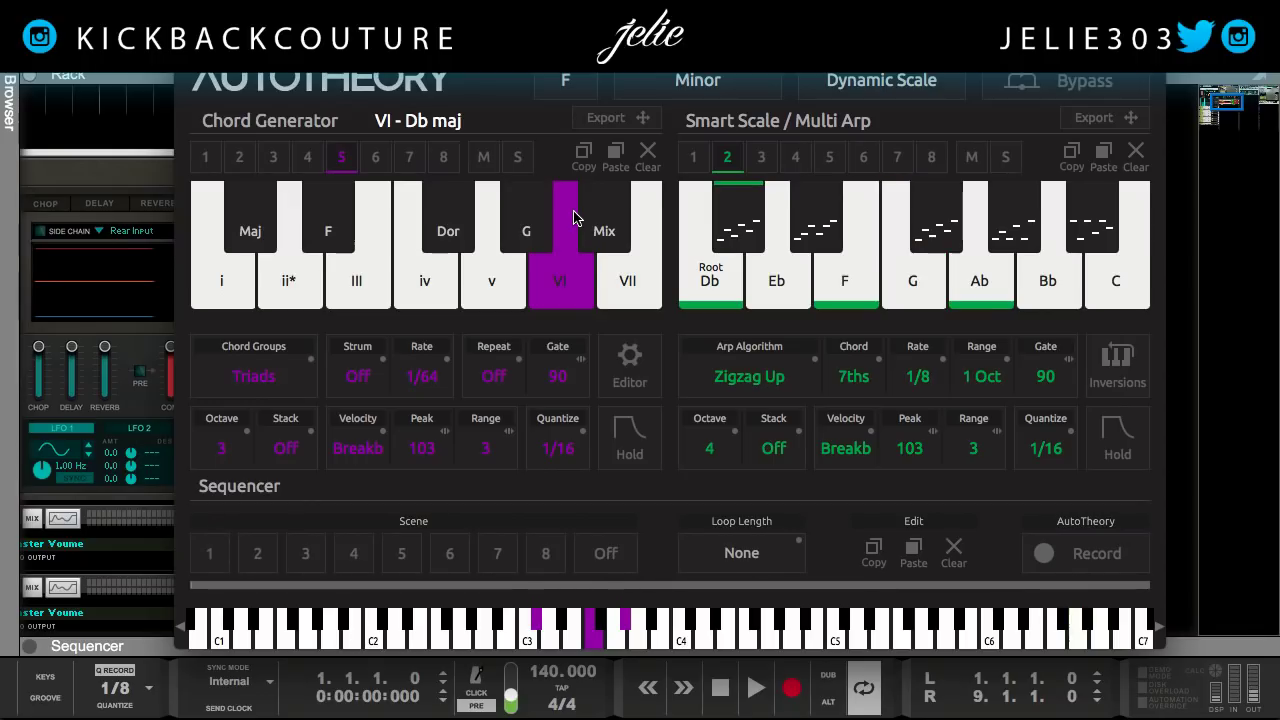
{"action": "left_click", "coordinate": [575, 218]}
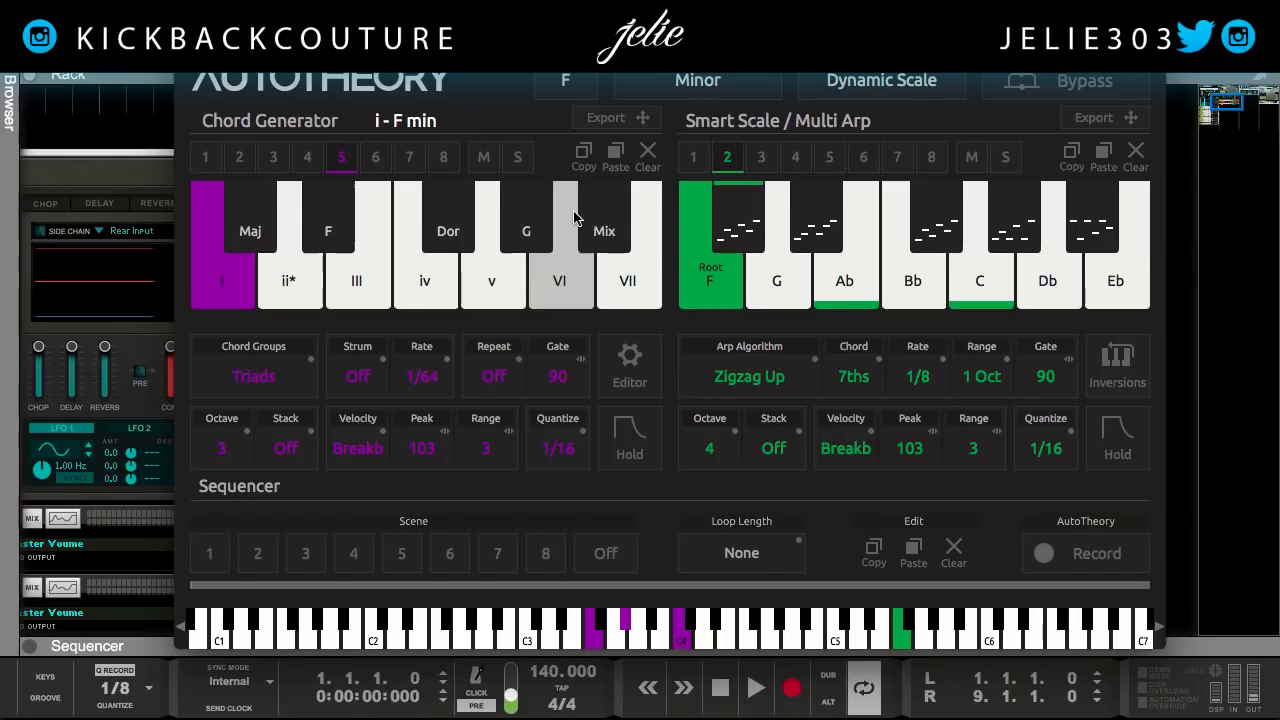
{"action": "left_click", "coordinate": [575, 218]}
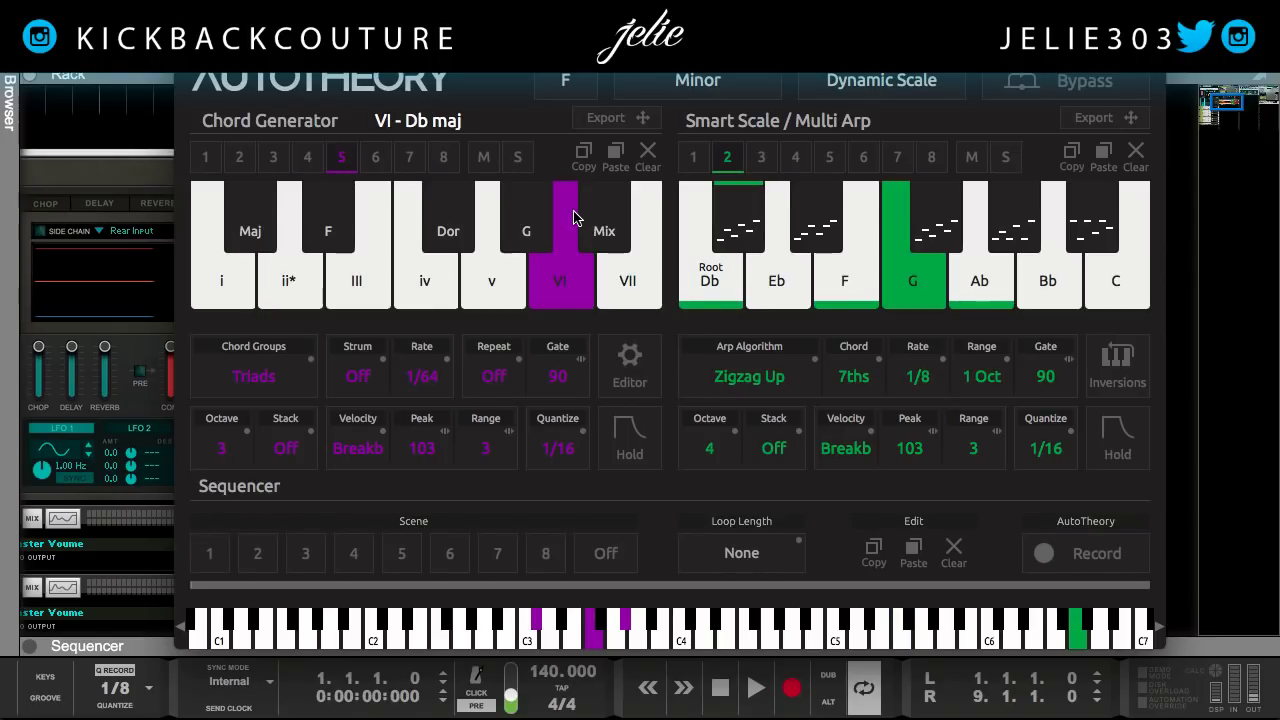
{"action": "left_click", "coordinate": [575, 218]}
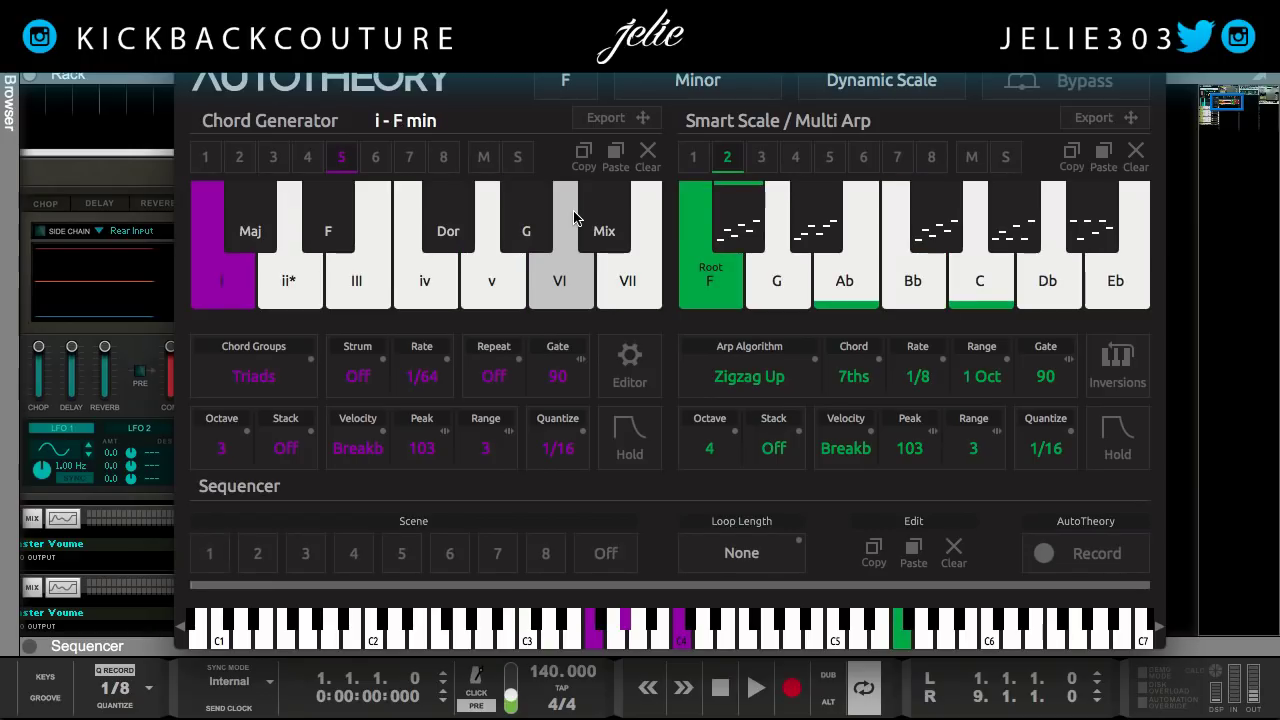
{"action": "left_click", "coordinate": [575, 218]}
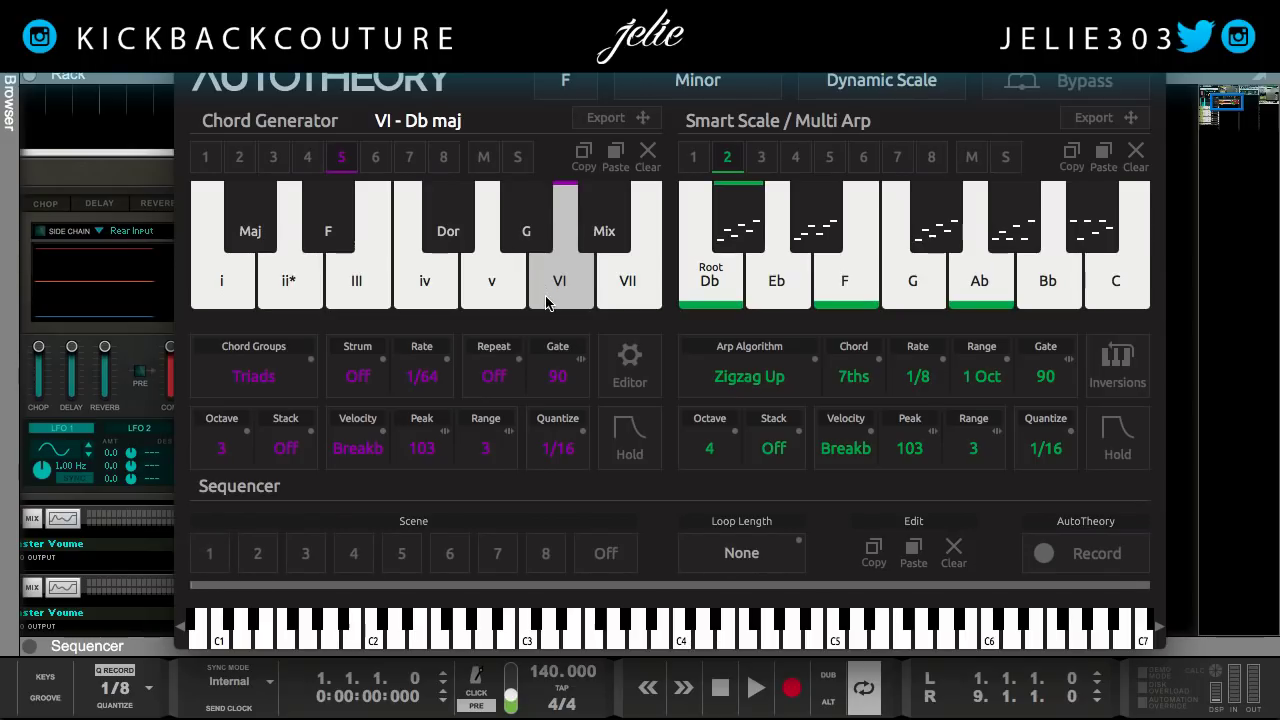
Set the chord group of Chord Generator track 5 to 13ths.
{"action": "left_click", "coordinate": [293, 387]}
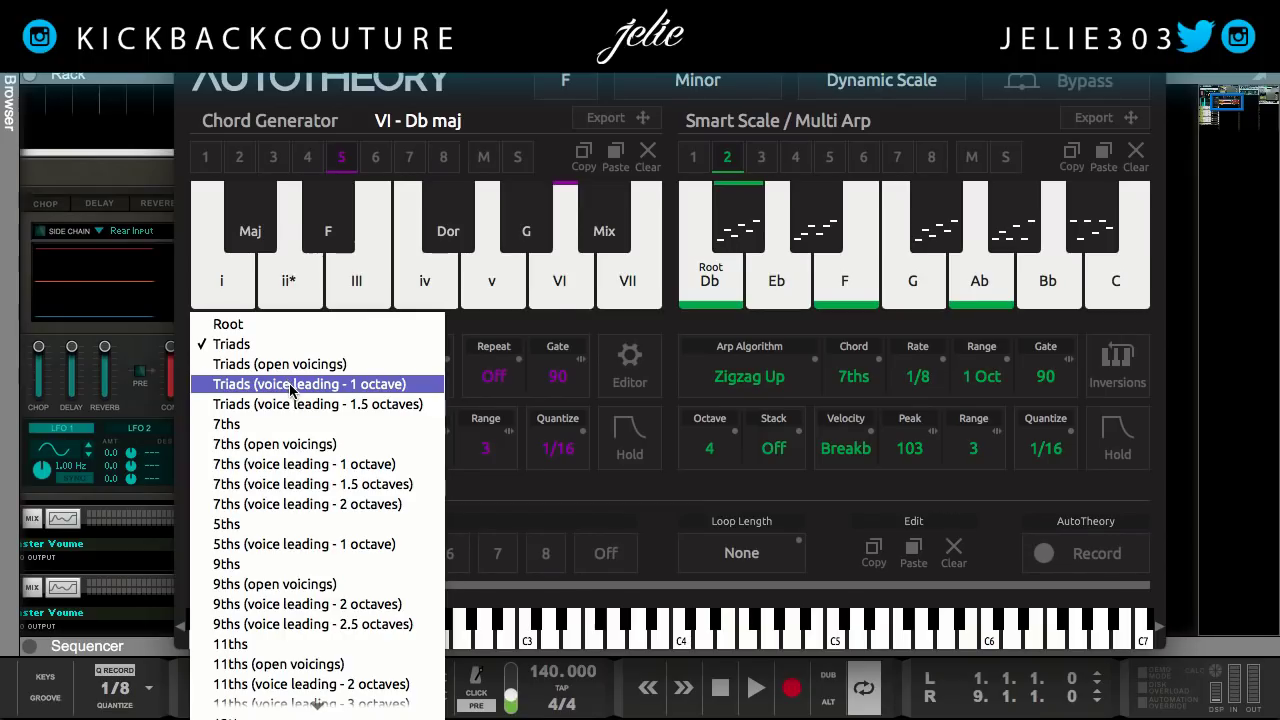
{"action": "scroll", "coordinate": [293, 390], "scroll_direction": "down", "scroll_amount": 3}
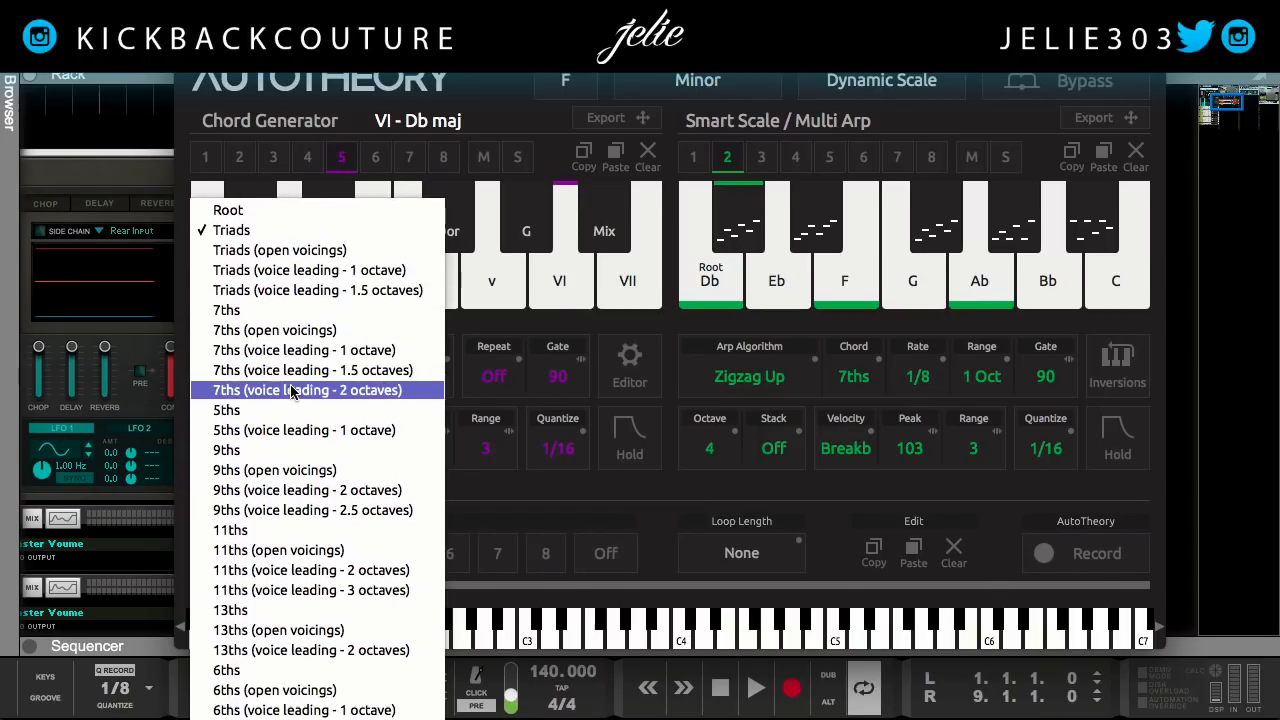
{"action": "left_click", "coordinate": [277, 615]}
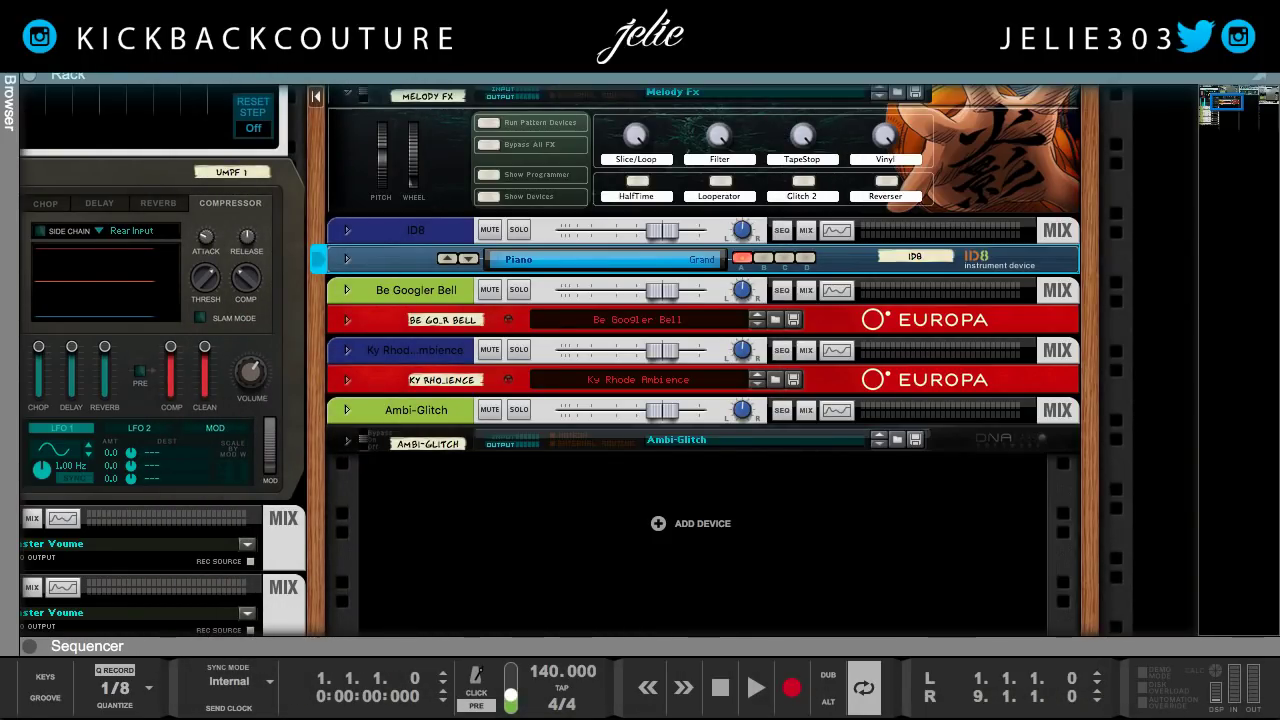
Show the browser's Players and add a Scales & Chords player to the ID8 piano device.
{"action": "key", "text": "F3"}
{"action": "left_click", "coordinate": [83, 238]}
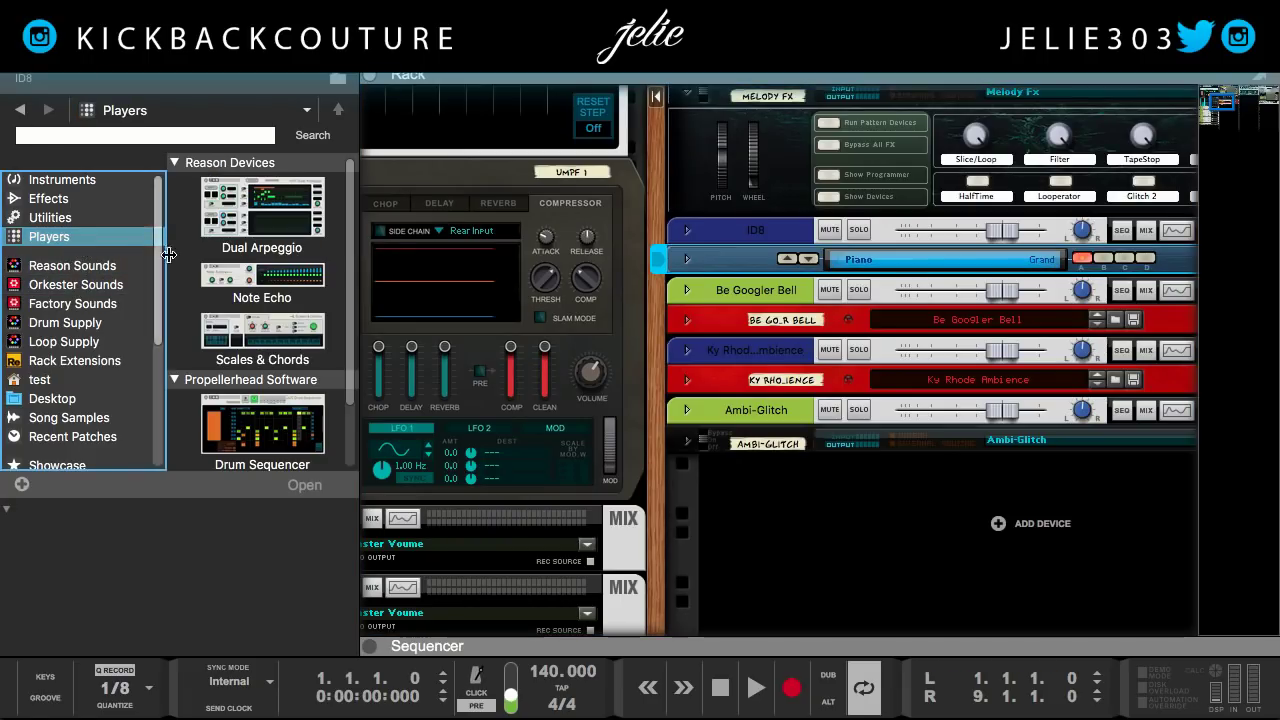
{"action": "left_click", "coordinate": [250, 277]}
{"action": "left_click_drag", "start_coordinate": [262, 330], "coordinate": [835, 269]}
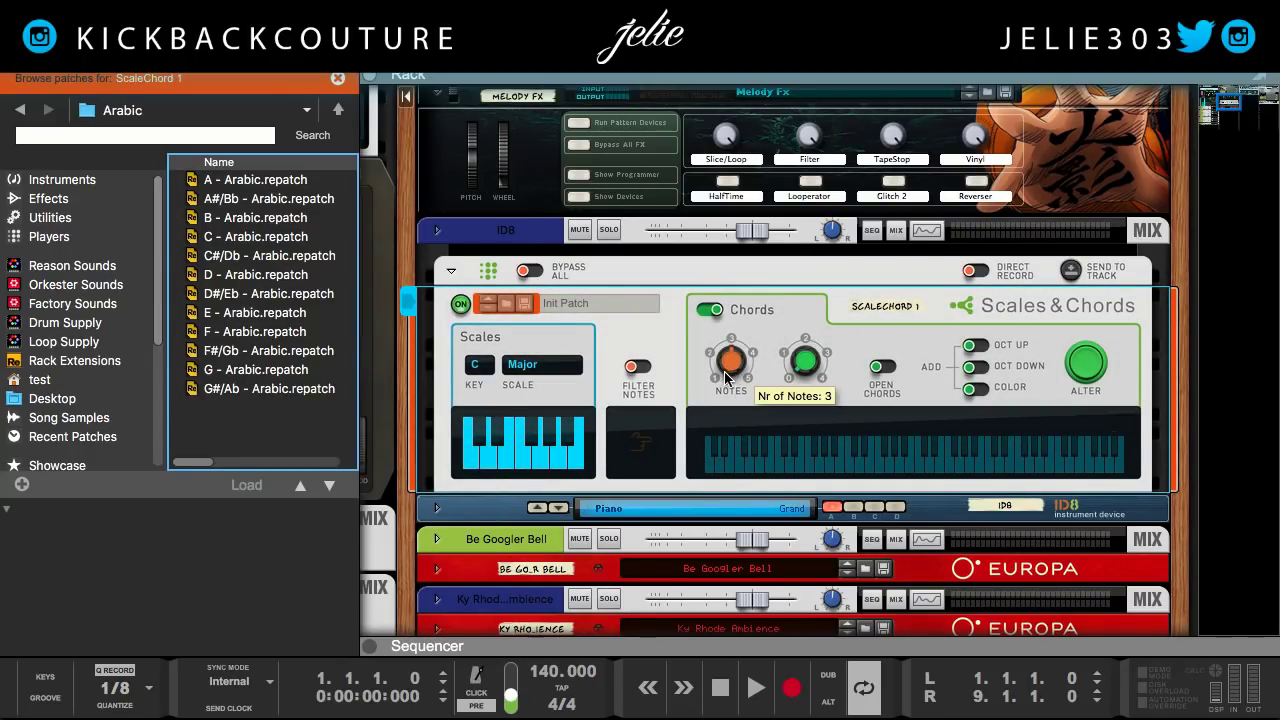
Try different note counts on the Scales & Chords player, delete the player and hide the browser.
{"action": "left_click", "coordinate": [735, 372]}
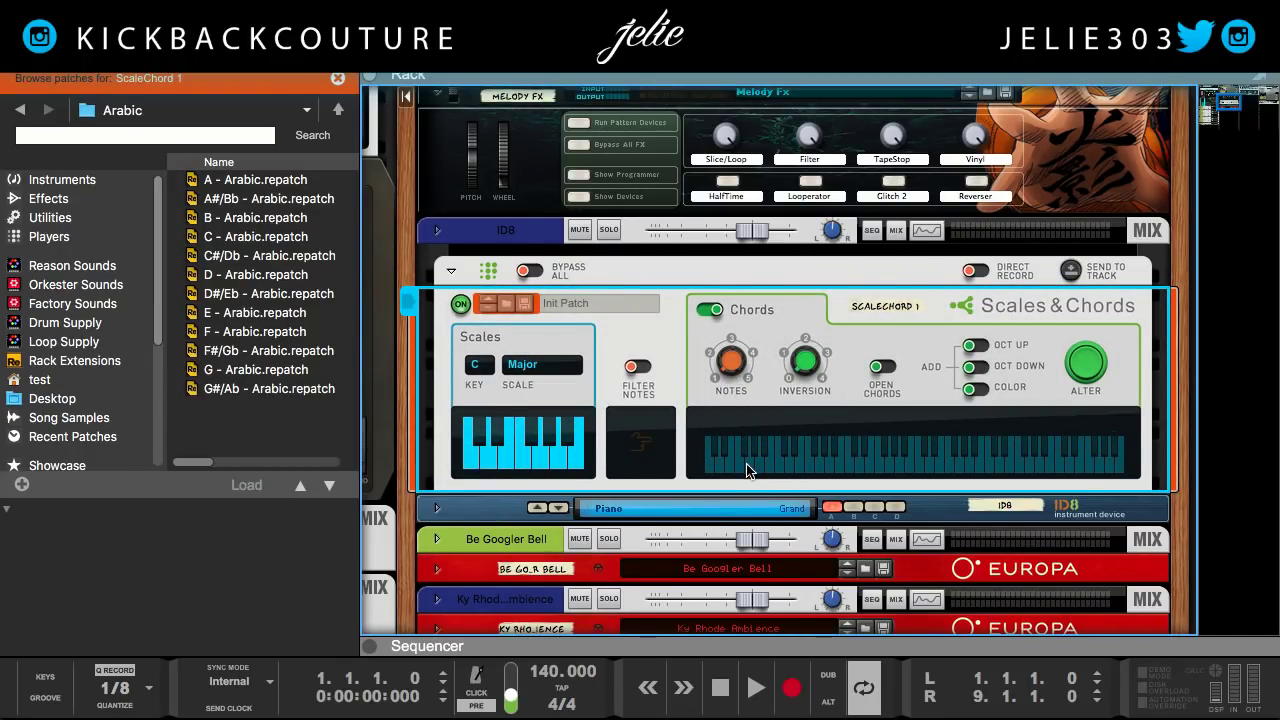
{"action": "mouse_move", "coordinate": [731, 348]}
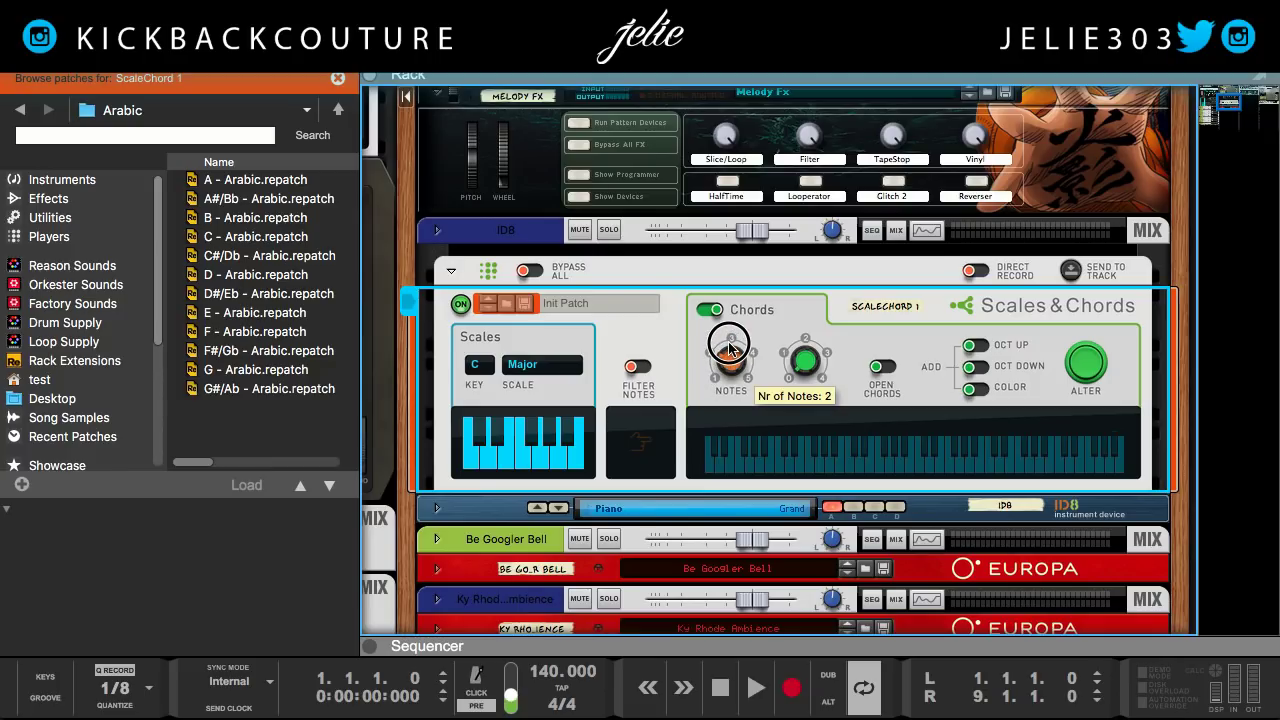
{"action": "left_click_drag", "start_coordinate": [731, 348], "coordinate": [733, 298]}
{"action": "left_click", "coordinate": [519, 352]}
{"action": "key", "text": "Delete"}
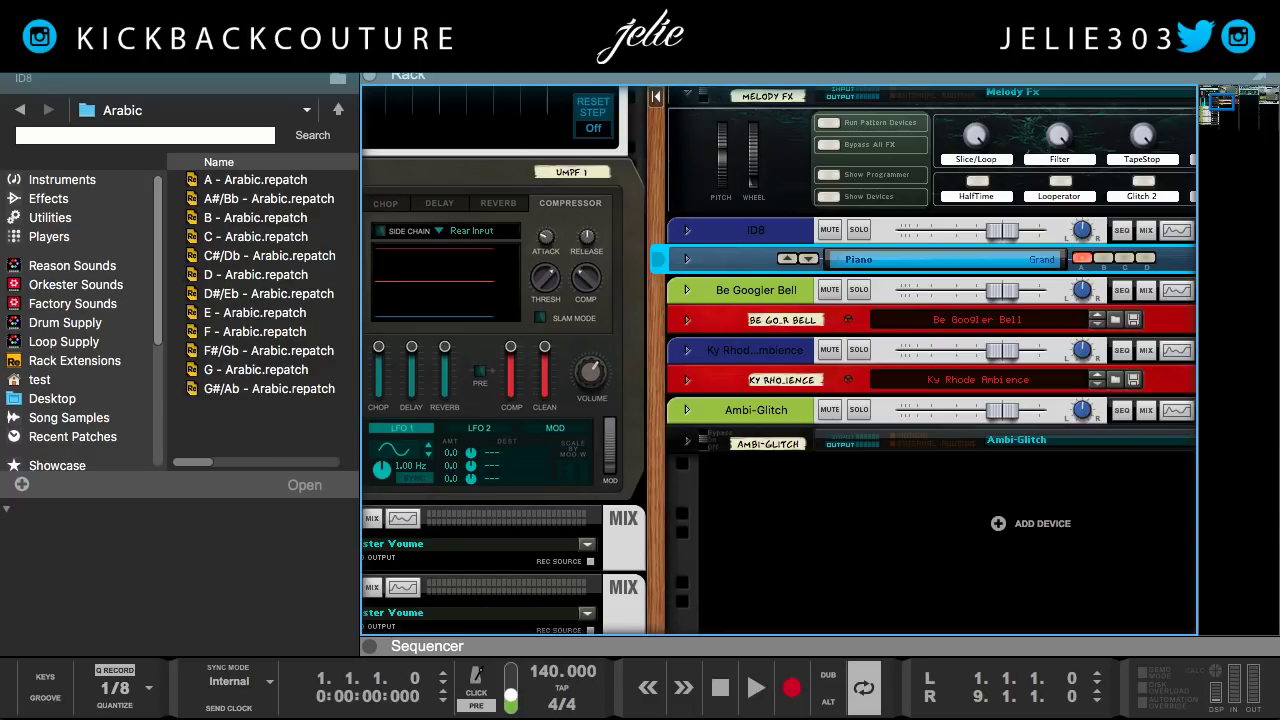
{"action": "key", "text": "F3"}
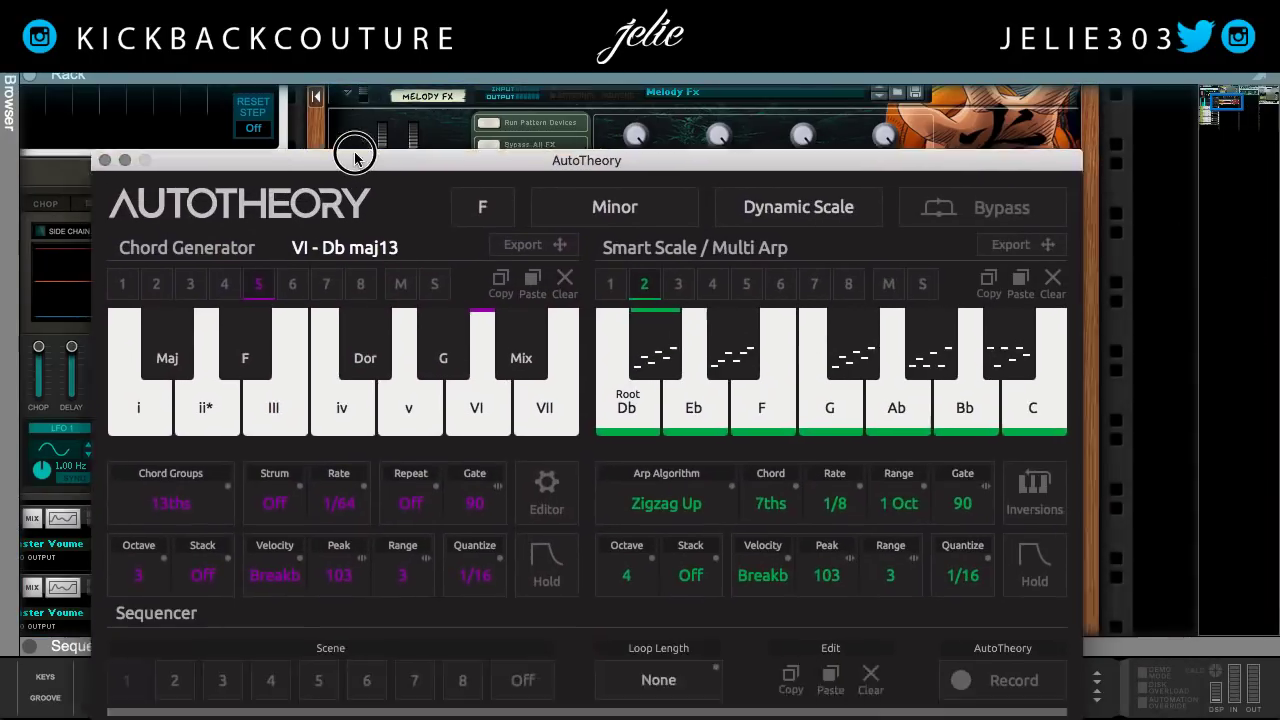
Reposition the AutoTheory window and try the 13ths and 13ths (open voicings) chord groups on Chord Generator track 1.
{"action": "left_click_drag", "start_coordinate": [352, 149], "coordinate": [402, 24]}
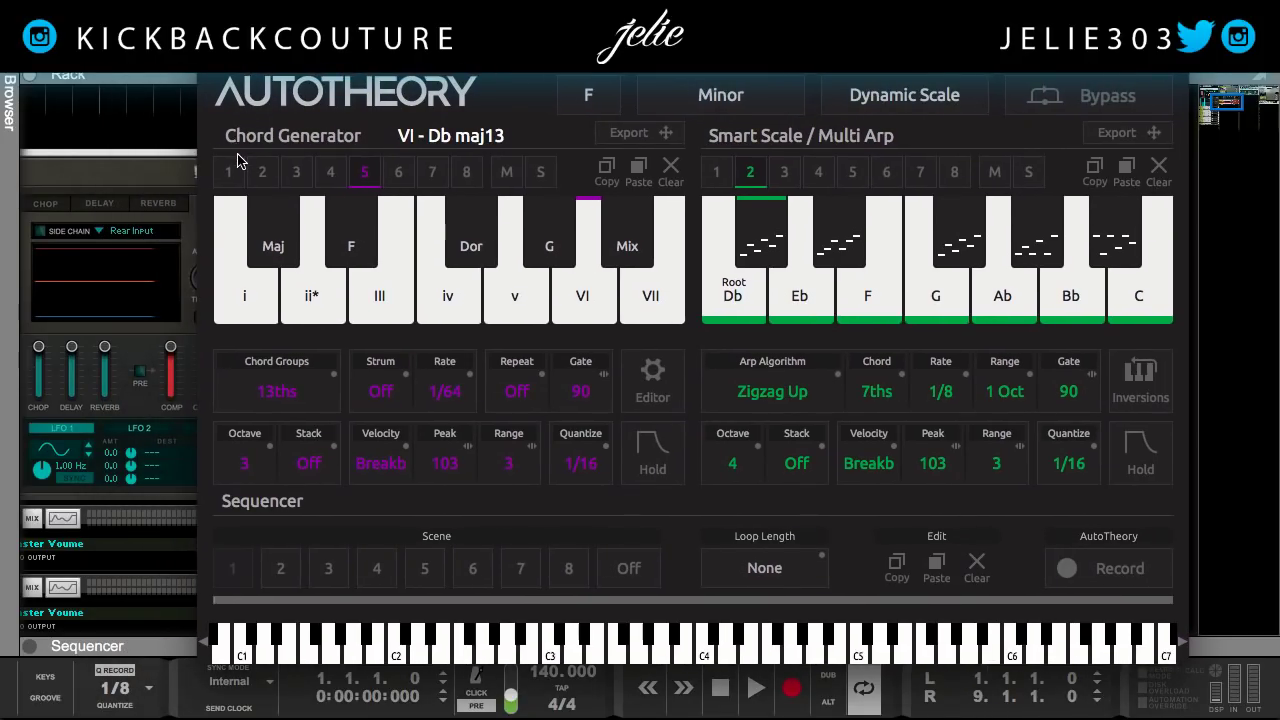
{"action": "left_click", "coordinate": [230, 168]}
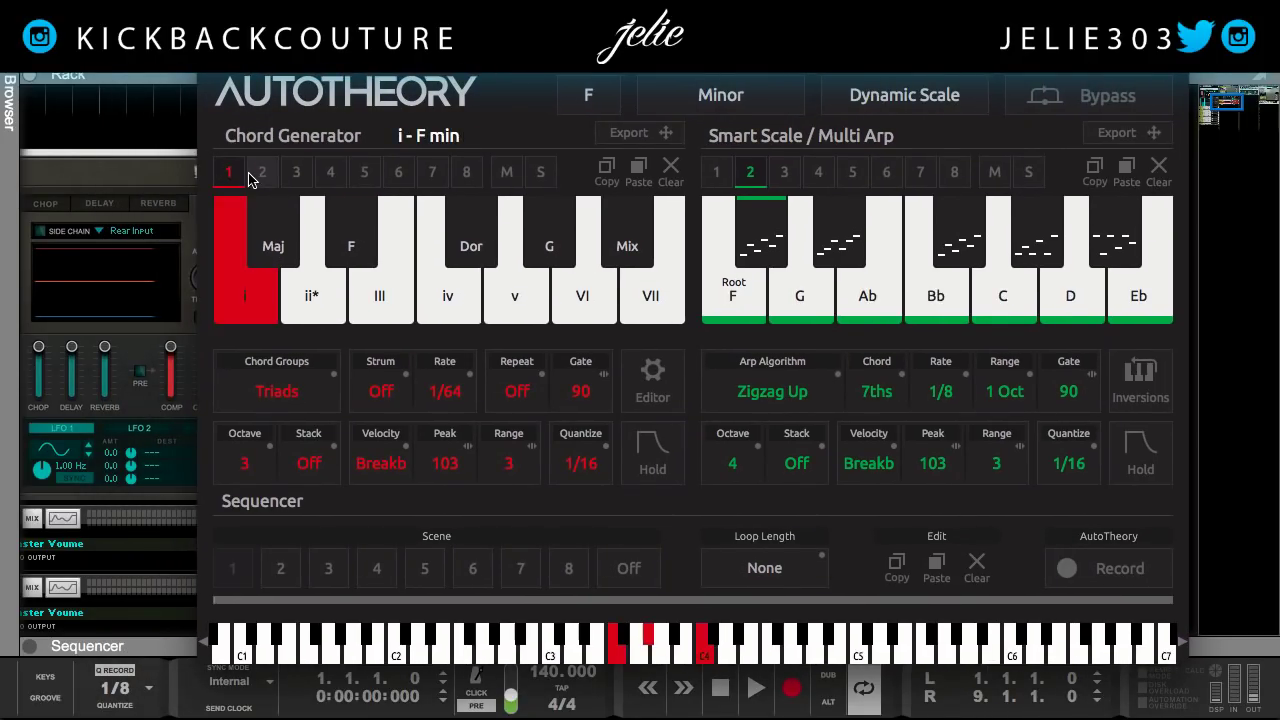
{"action": "left_click", "coordinate": [296, 392]}
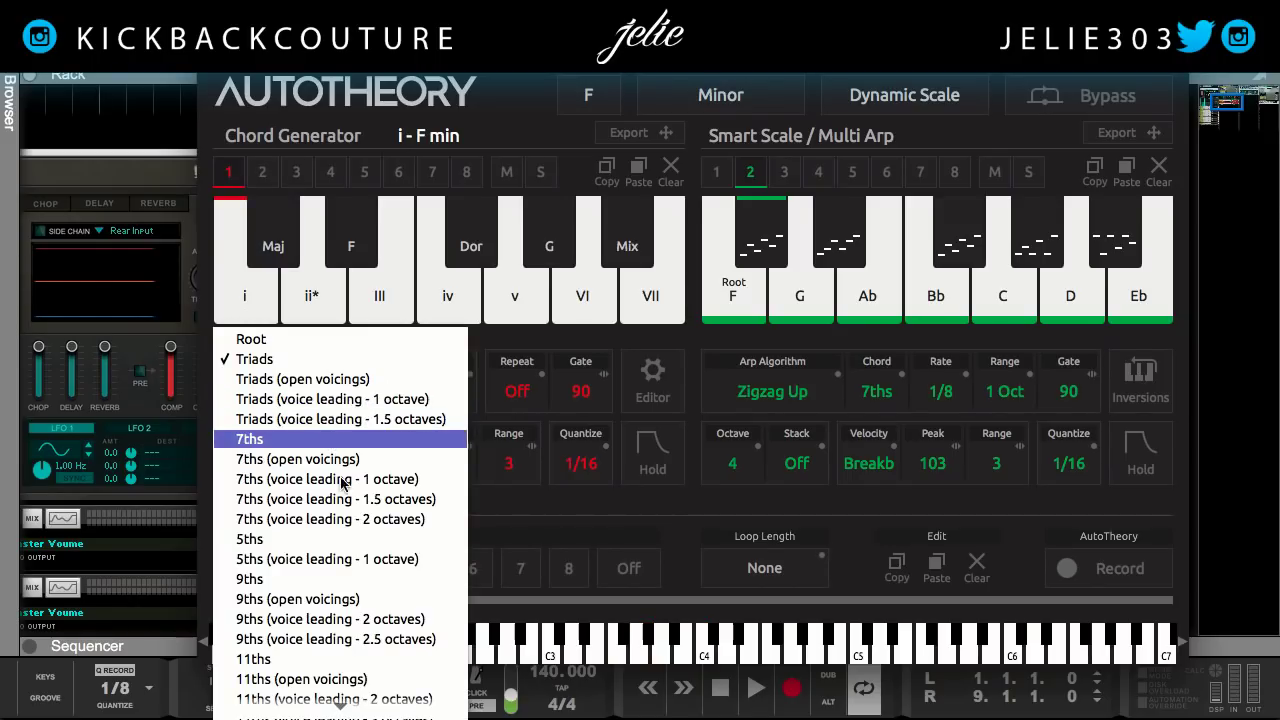
{"action": "scroll", "coordinate": [335, 600], "scroll_direction": "down", "scroll_amount": 5}
{"action": "left_click", "coordinate": [314, 607]}
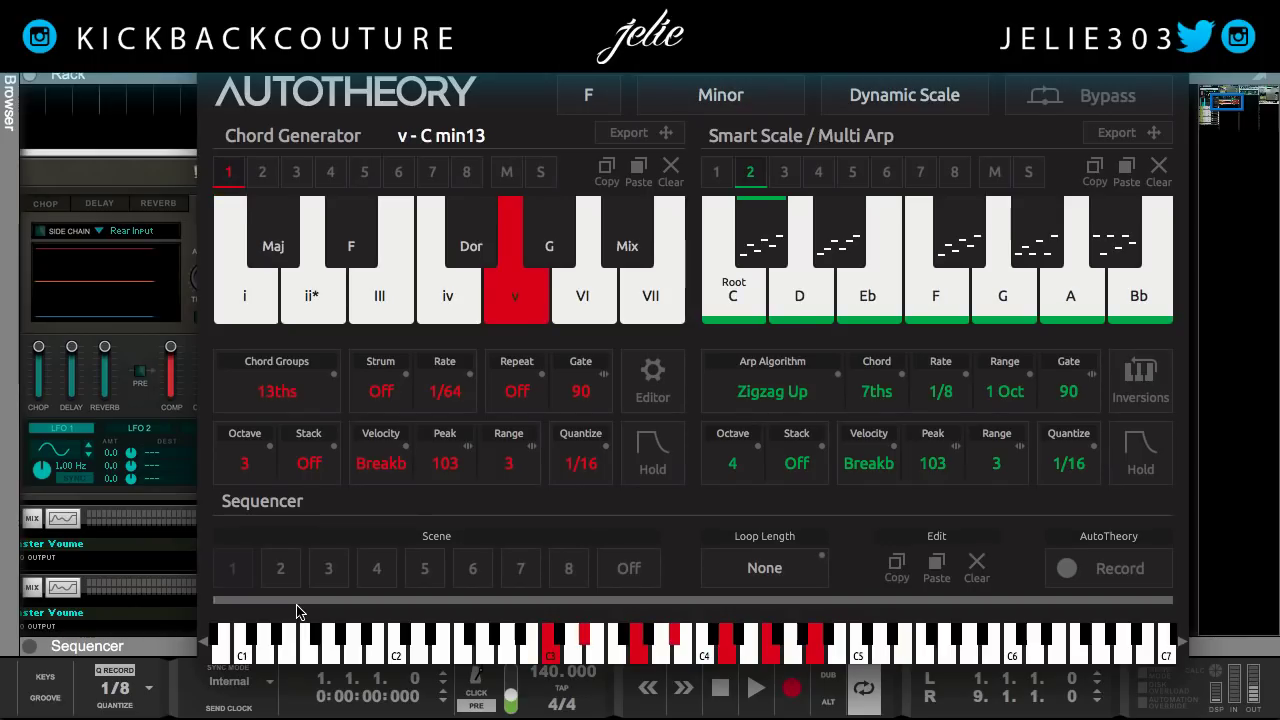
{"action": "left_click", "coordinate": [242, 402]}
{"action": "left_click", "coordinate": [257, 378]}
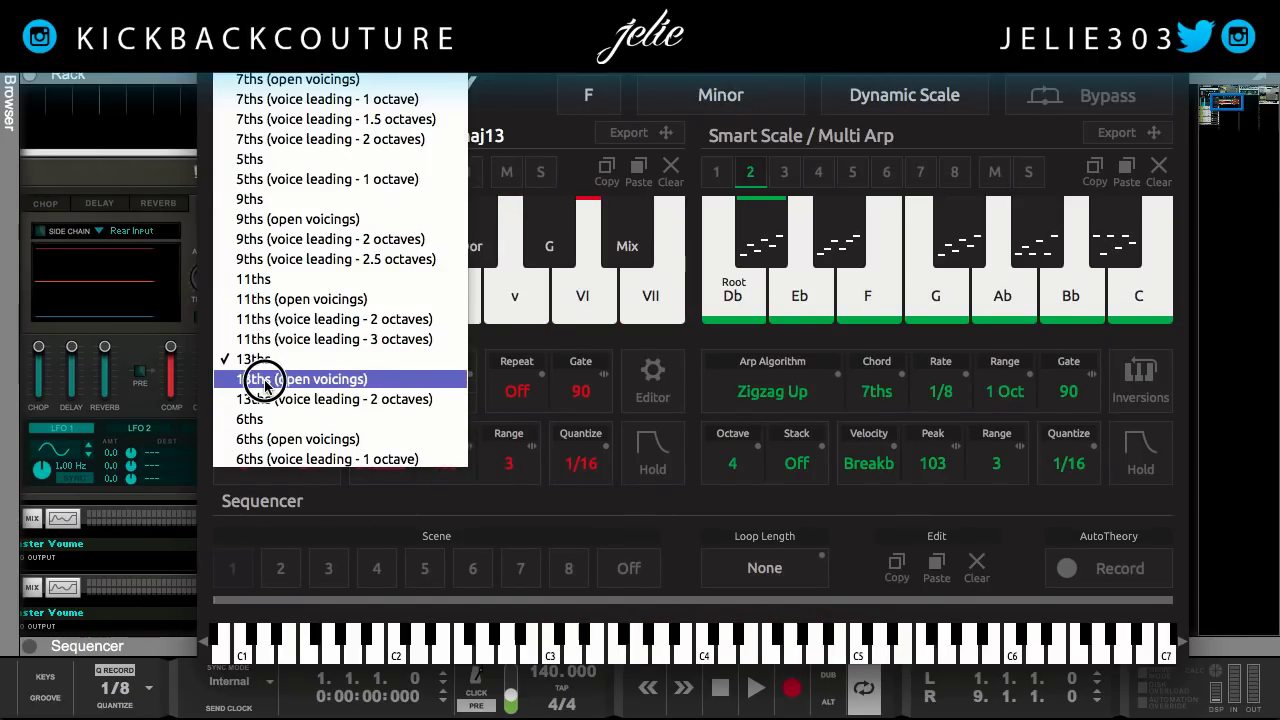
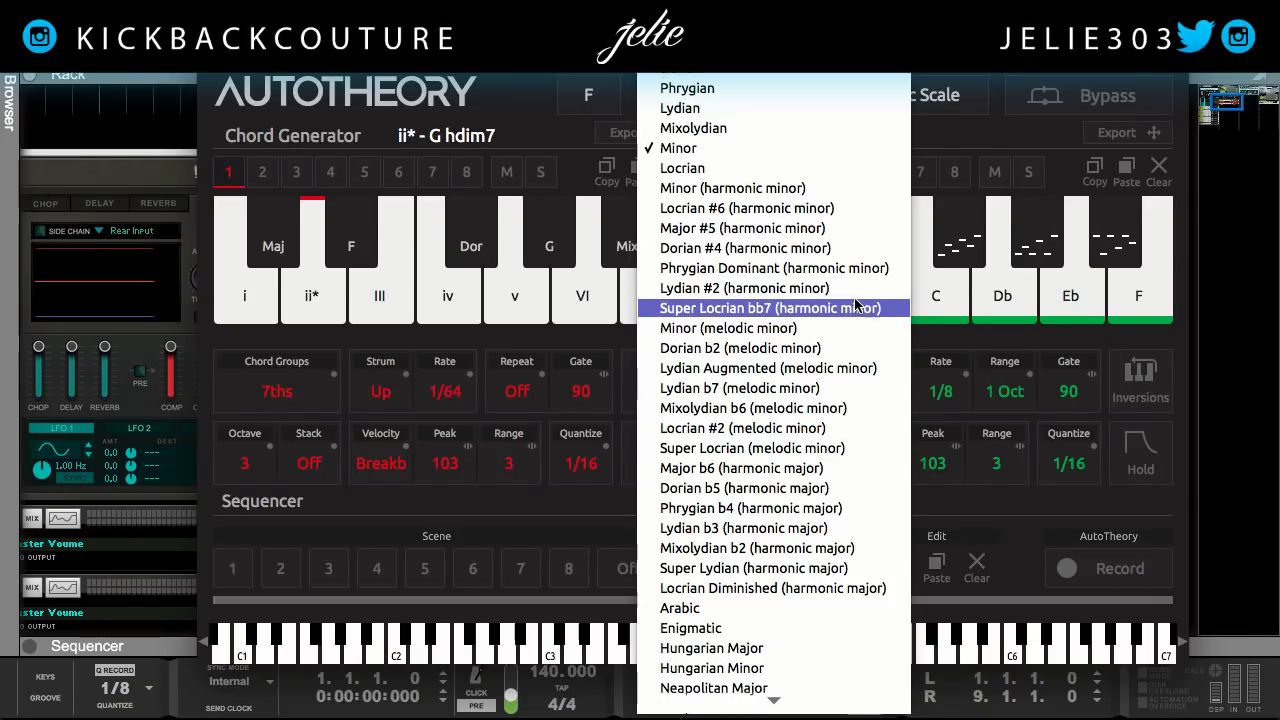
Set the scale to Lydian #2 (harmonic minor) and the strum rate of Chord Generator track 1 to 1/32.
{"action": "left_click", "coordinate": [857, 290]}
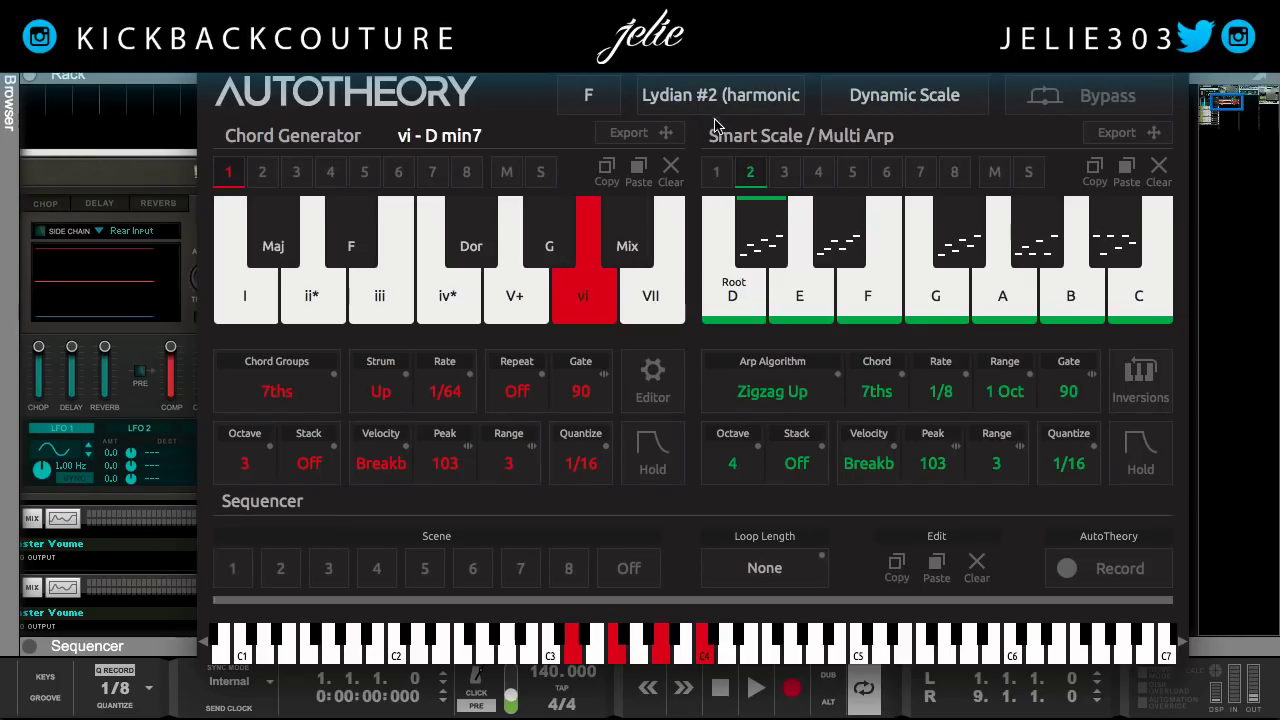
{"action": "left_click", "coordinate": [447, 400]}
{"action": "left_click", "coordinate": [437, 566]}
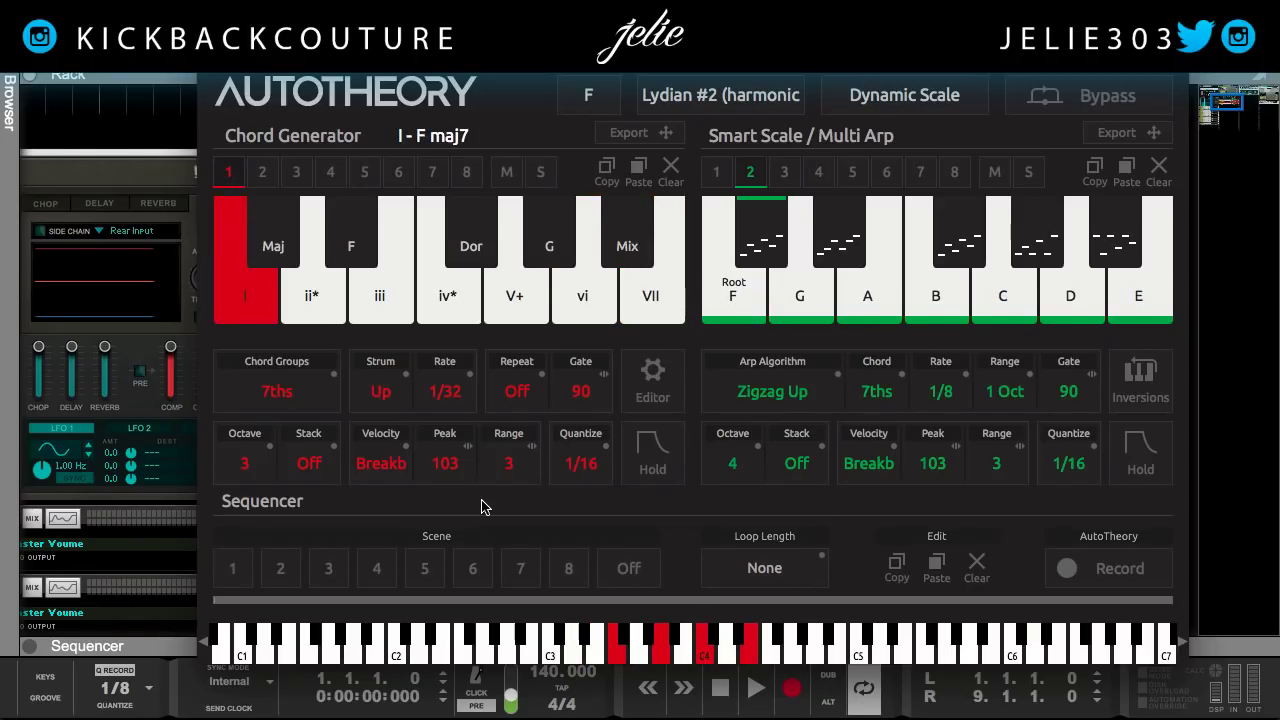
Try a chord repeat of 1/4 on Chord Generator track 1, and set Repeat back to Off.
{"action": "left_click", "coordinate": [532, 393]}
{"action": "left_click", "coordinate": [535, 450]}
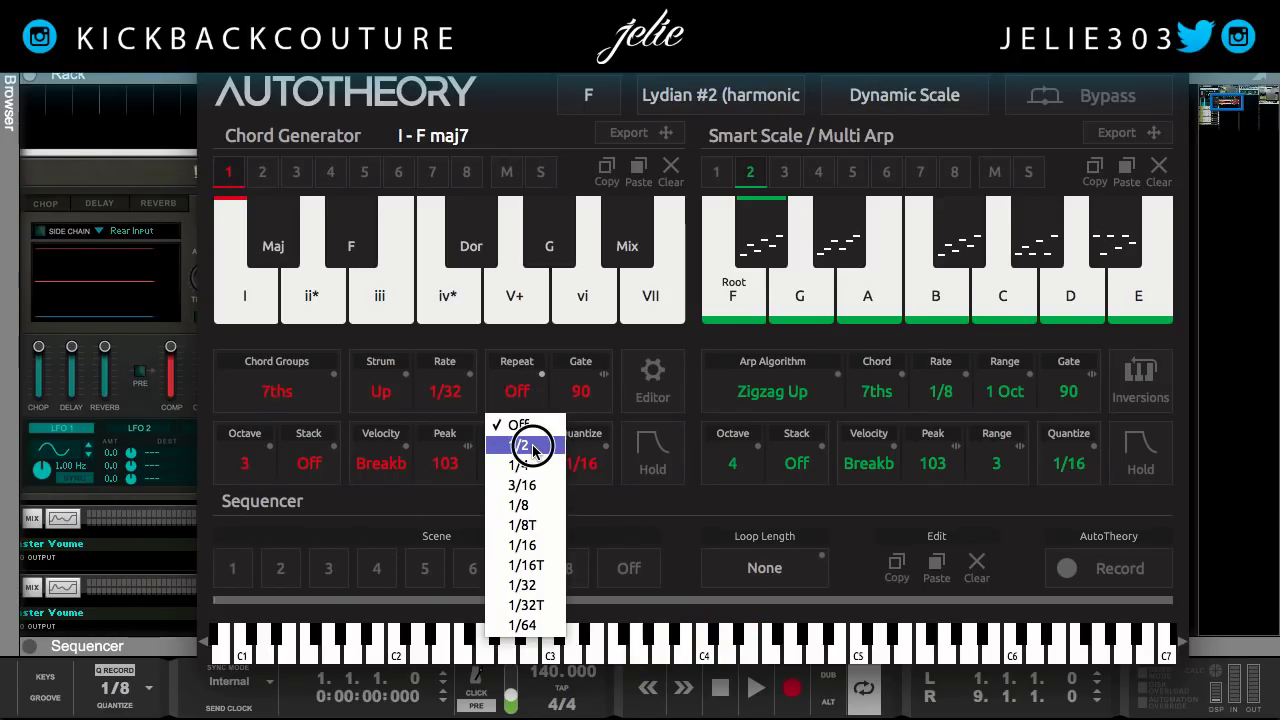
{"action": "left_click", "coordinate": [530, 465]}
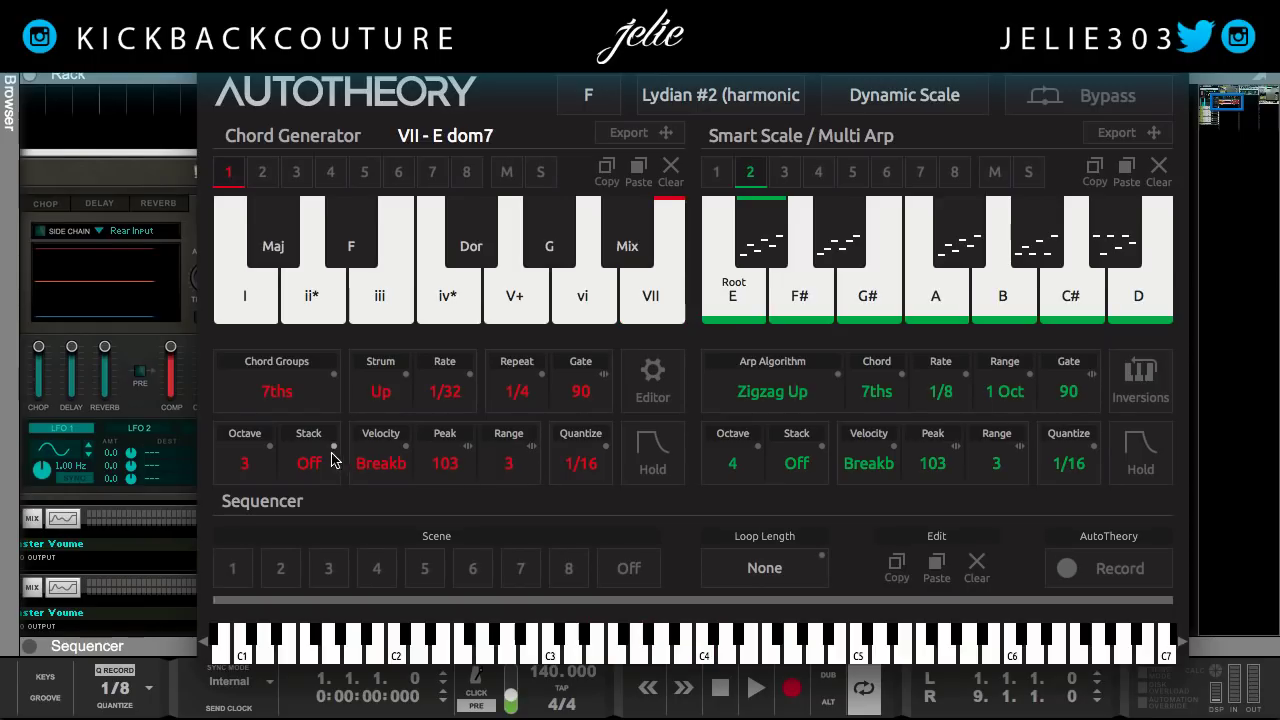
{"action": "left_click", "coordinate": [539, 410]}
{"action": "left_click", "coordinate": [525, 428]}
Try octaves 4, 0, 1 and 6 for the chords on Chord Generator track 1.
{"action": "left_click", "coordinate": [248, 470]}
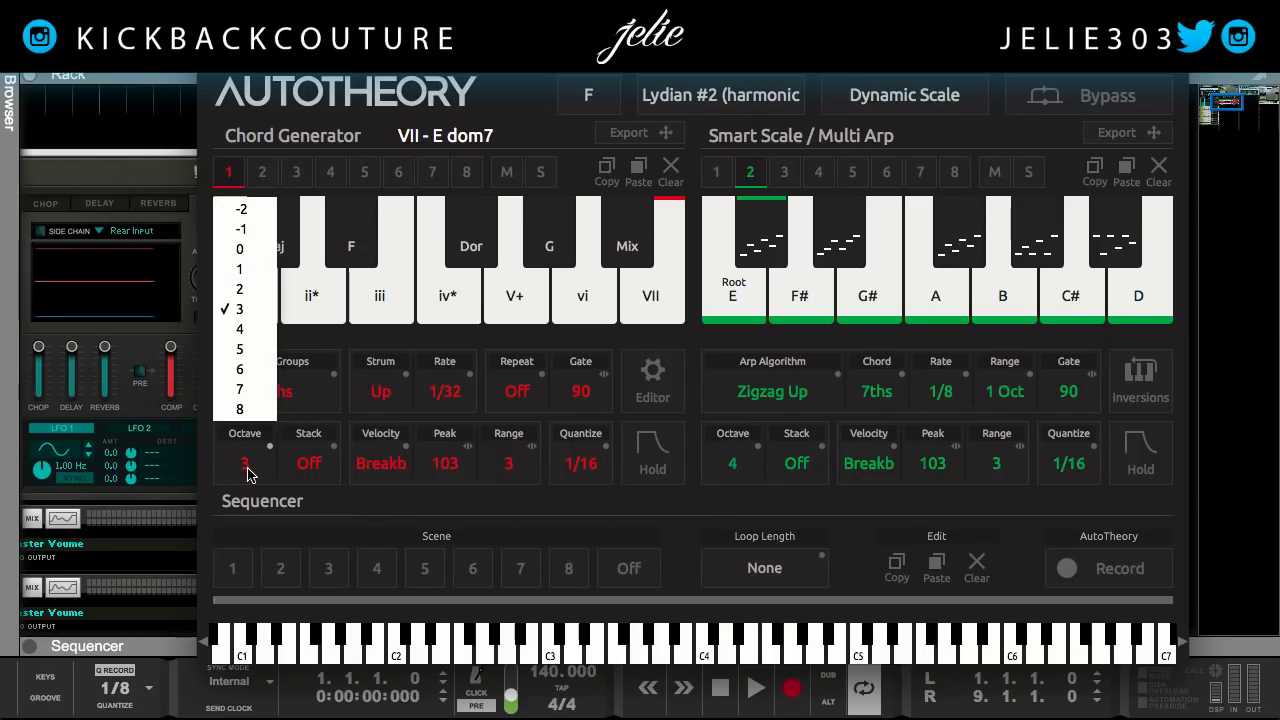
{"action": "left_click", "coordinate": [243, 345]}
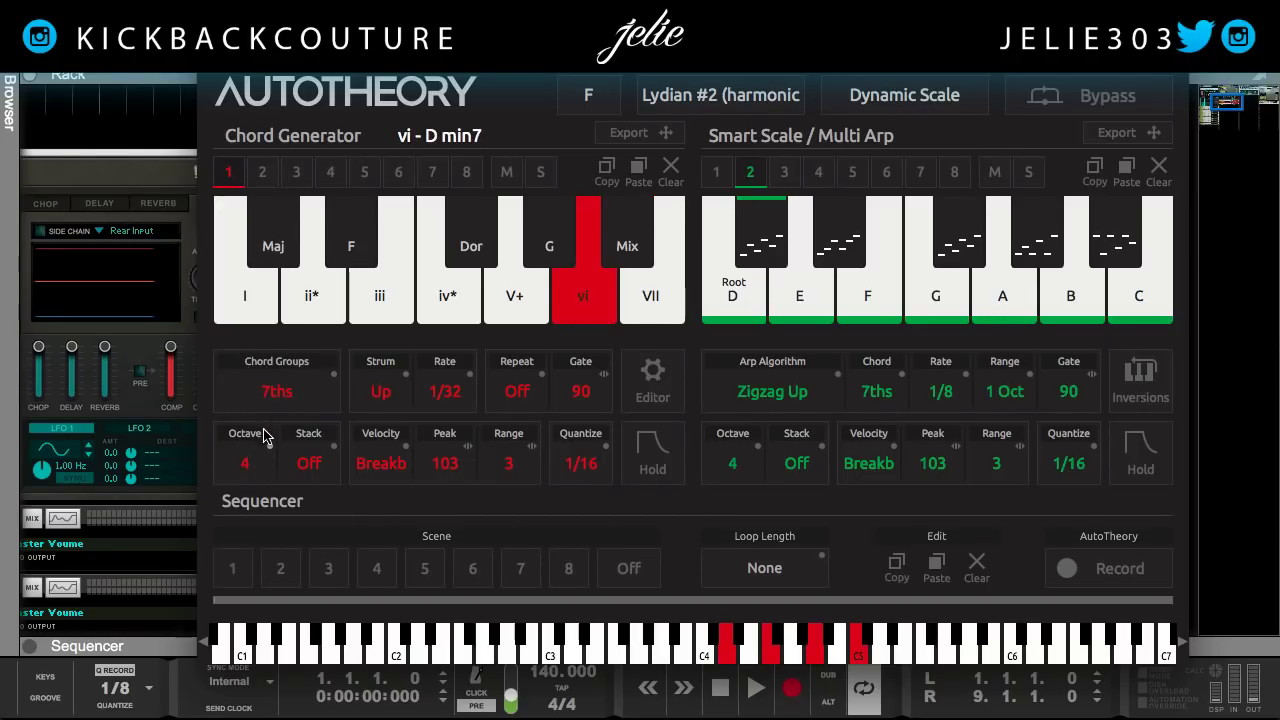
{"action": "left_click", "coordinate": [258, 470]}
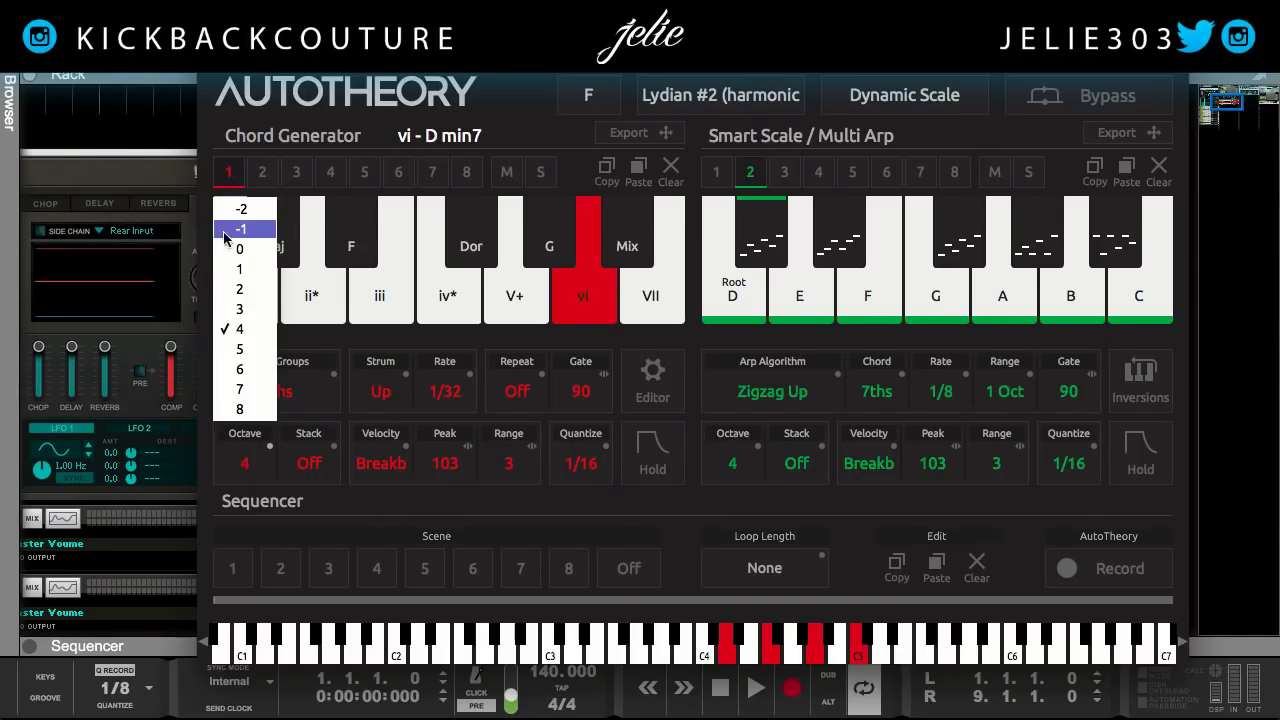
{"action": "left_click", "coordinate": [238, 255]}
{"action": "left_click", "coordinate": [244, 465]}
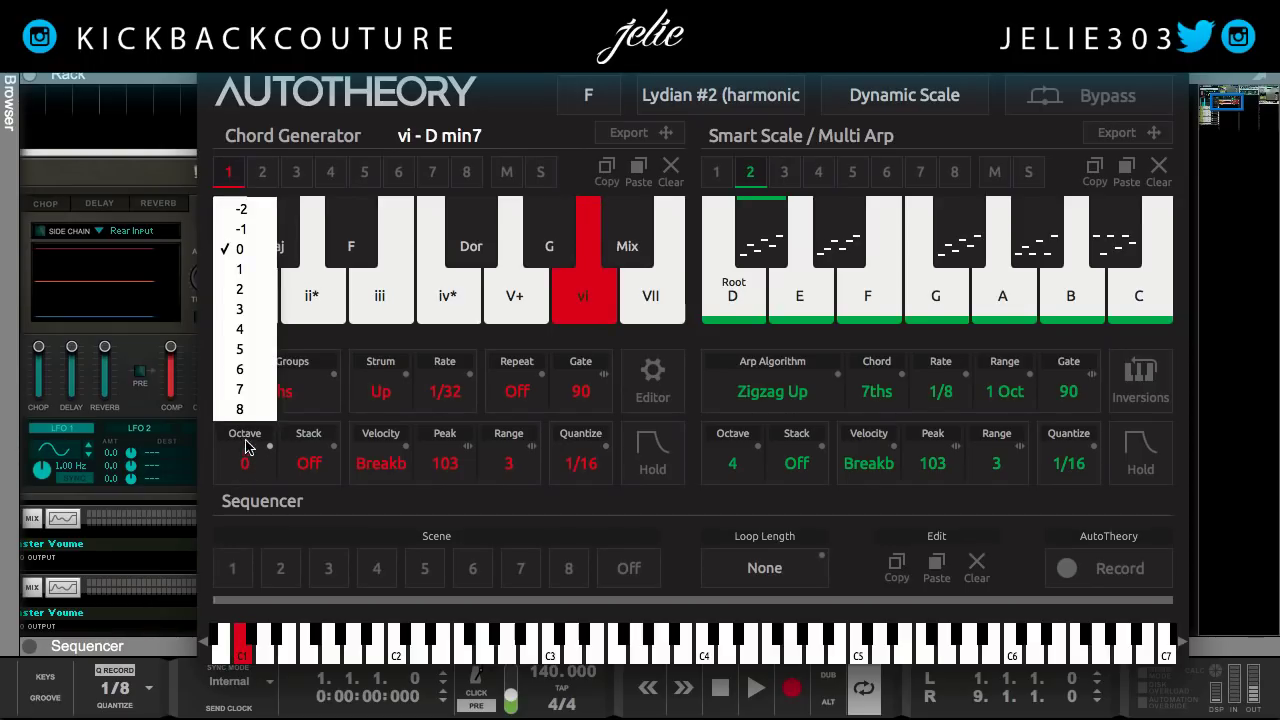
{"action": "left_click", "coordinate": [236, 278]}
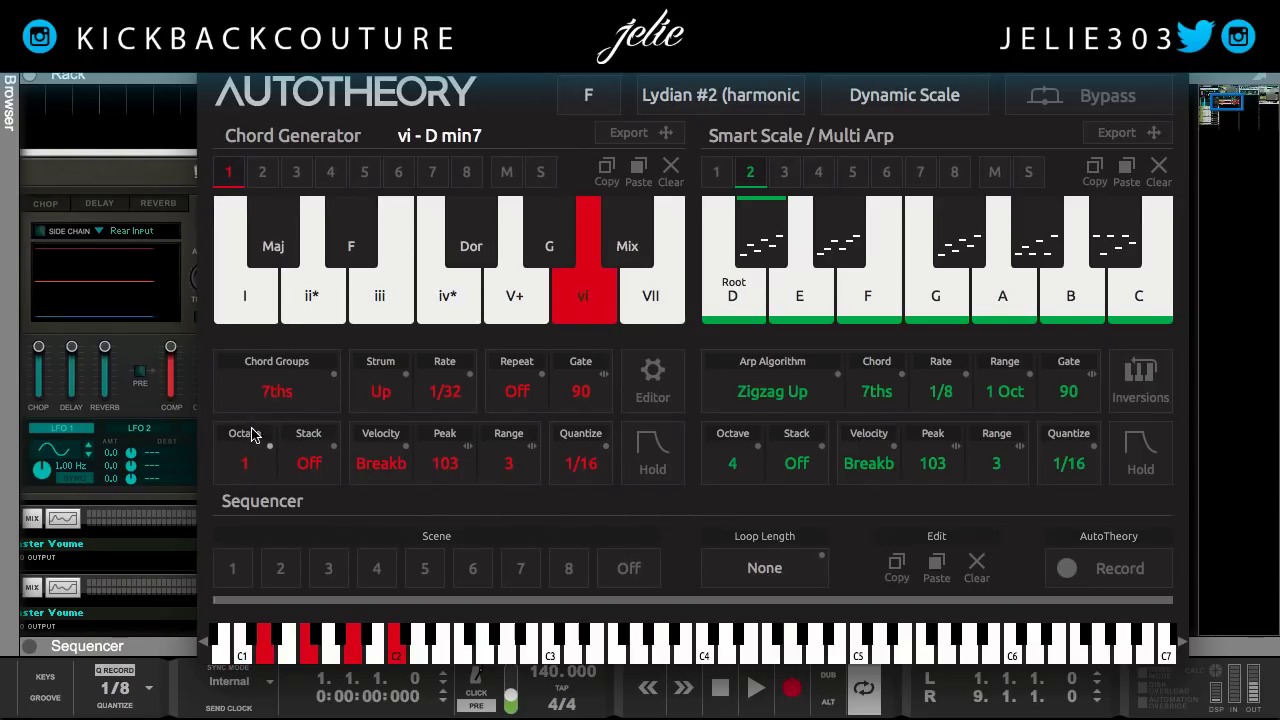
{"action": "left_click", "coordinate": [244, 465]}
{"action": "left_click", "coordinate": [240, 372]}
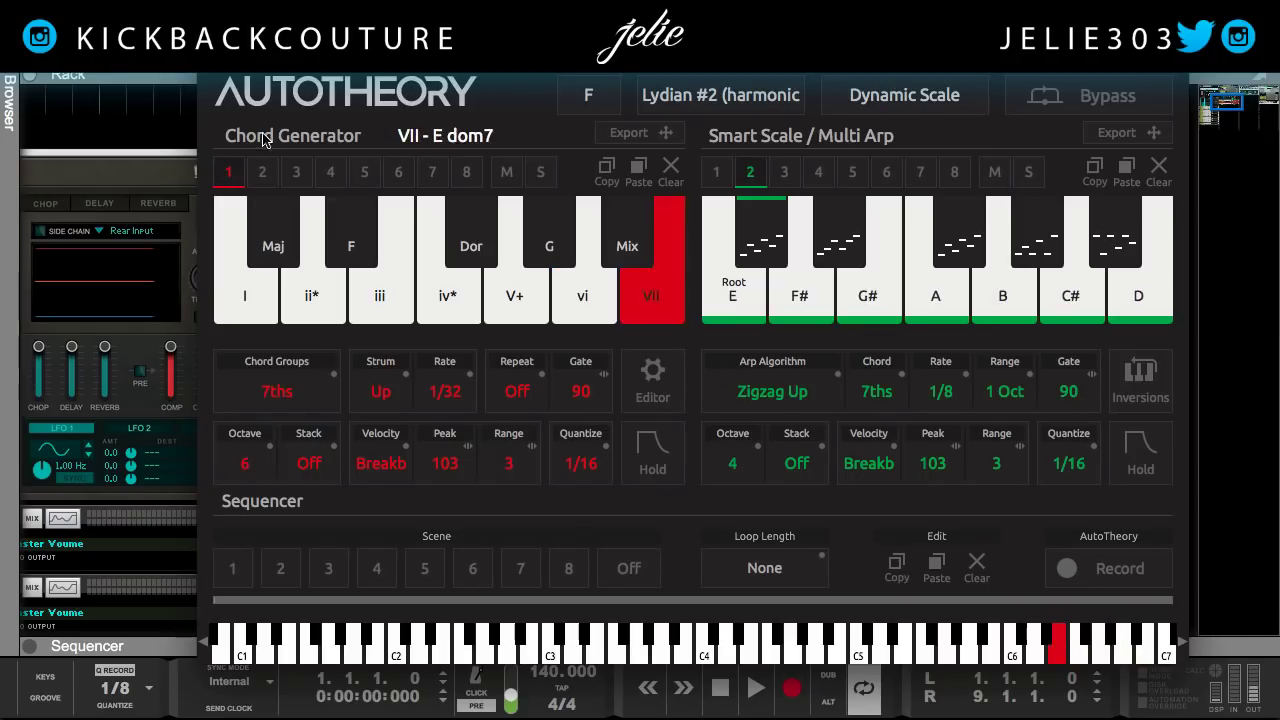
Set the key to D# and the octave of Chord Generator track 1 to 3, and audition the I chord.
{"action": "left_click", "coordinate": [588, 95]}
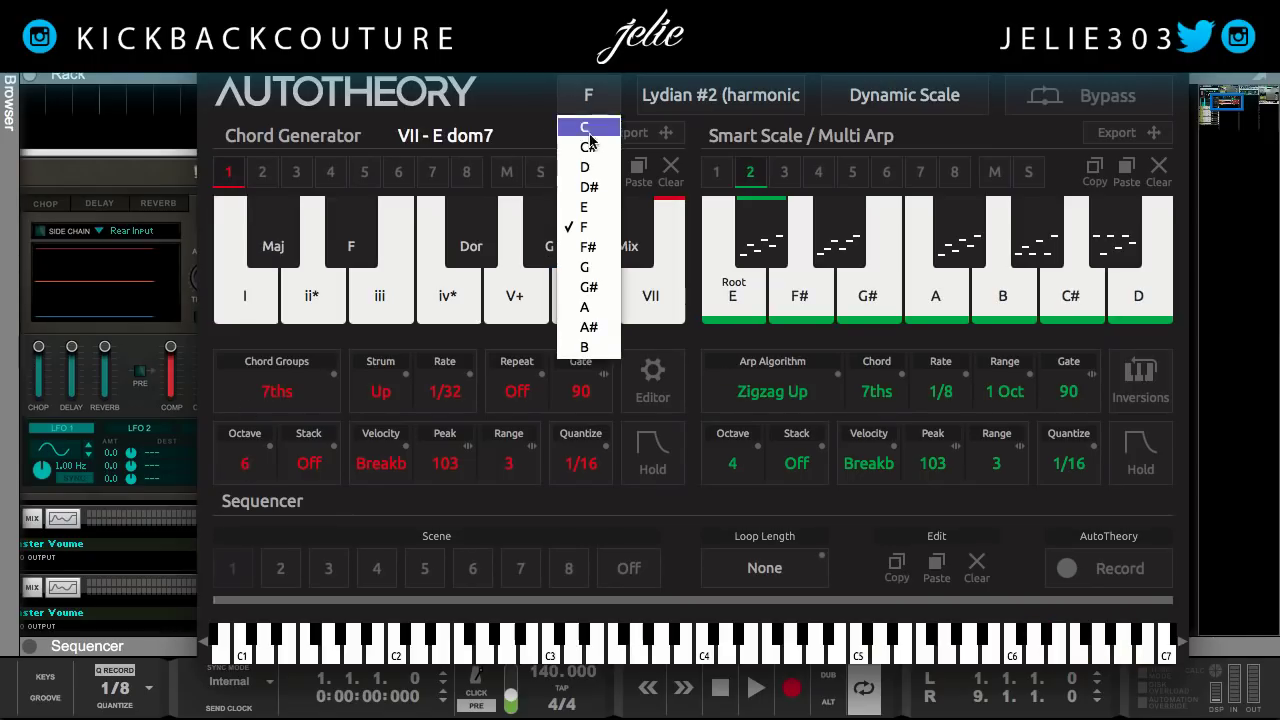
{"action": "left_click", "coordinate": [600, 190]}
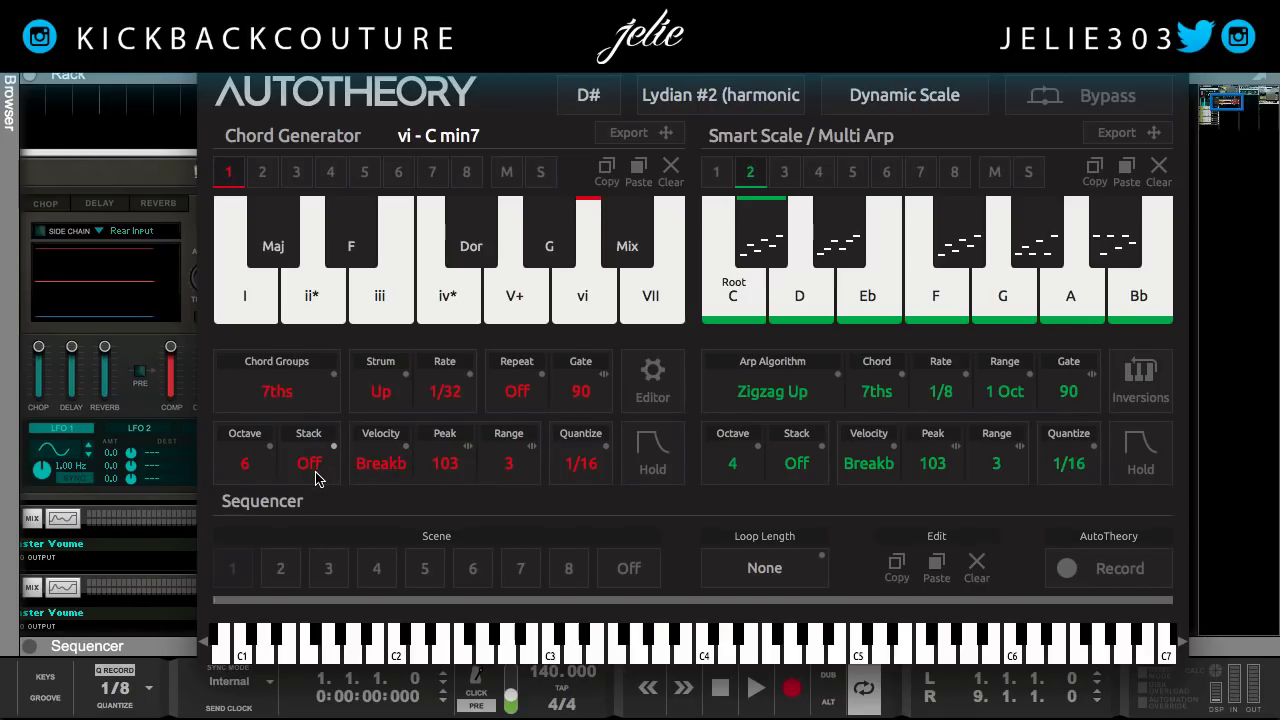
{"action": "left_click", "coordinate": [245, 472]}
{"action": "left_click", "coordinate": [245, 317]}
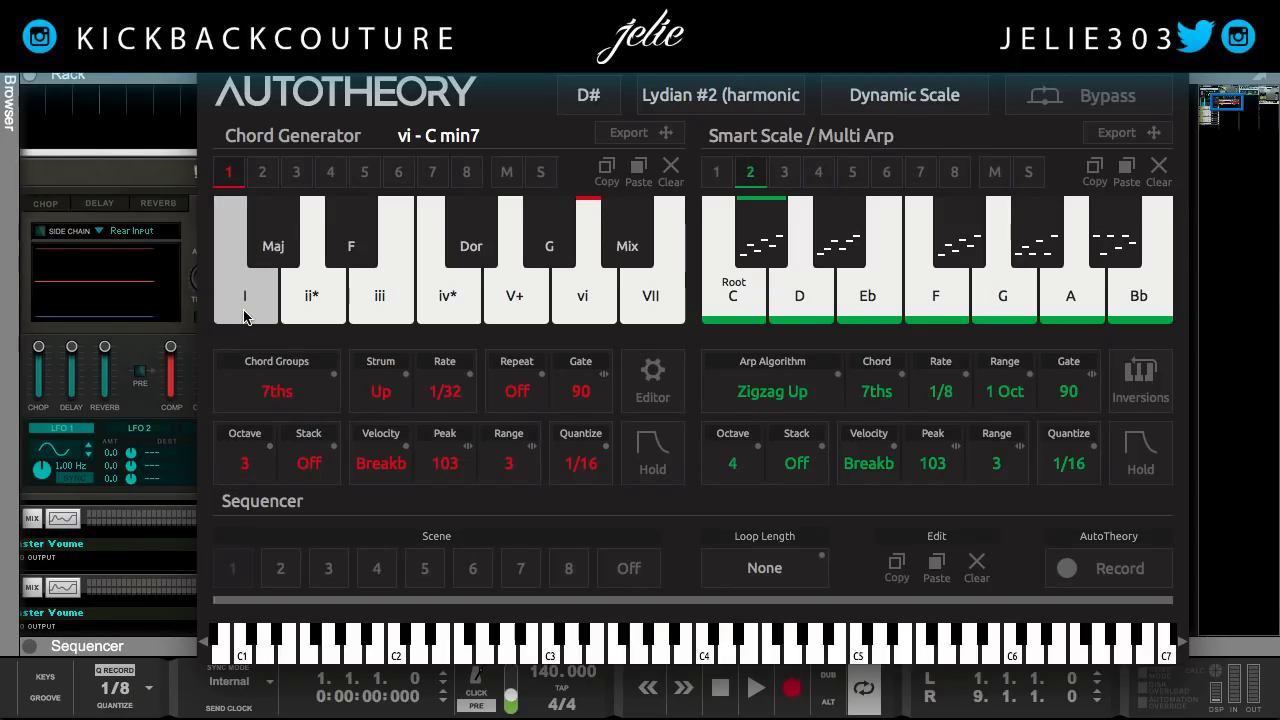
{"action": "left_click", "coordinate": [250, 318]}
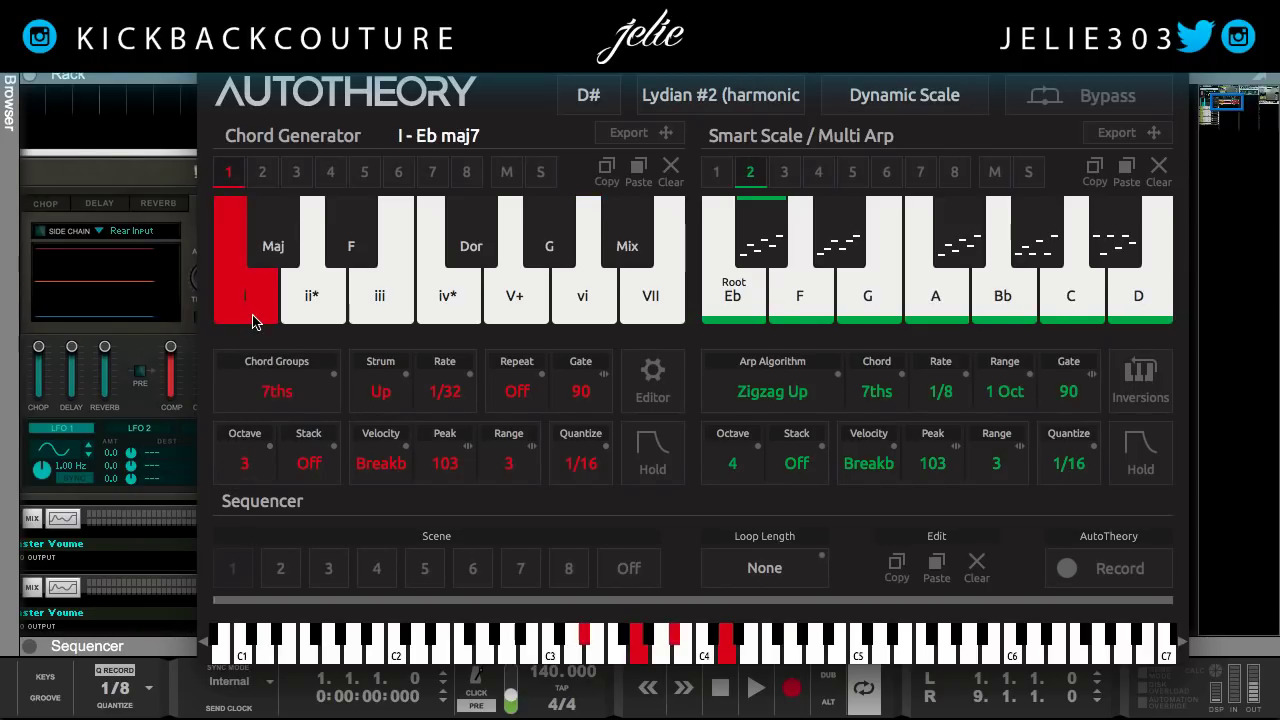
Try the Stack settings 1, 2 and 1&2 on Chord Generator track 1, and set Stack back to Off.
{"action": "left_click", "coordinate": [316, 462]}
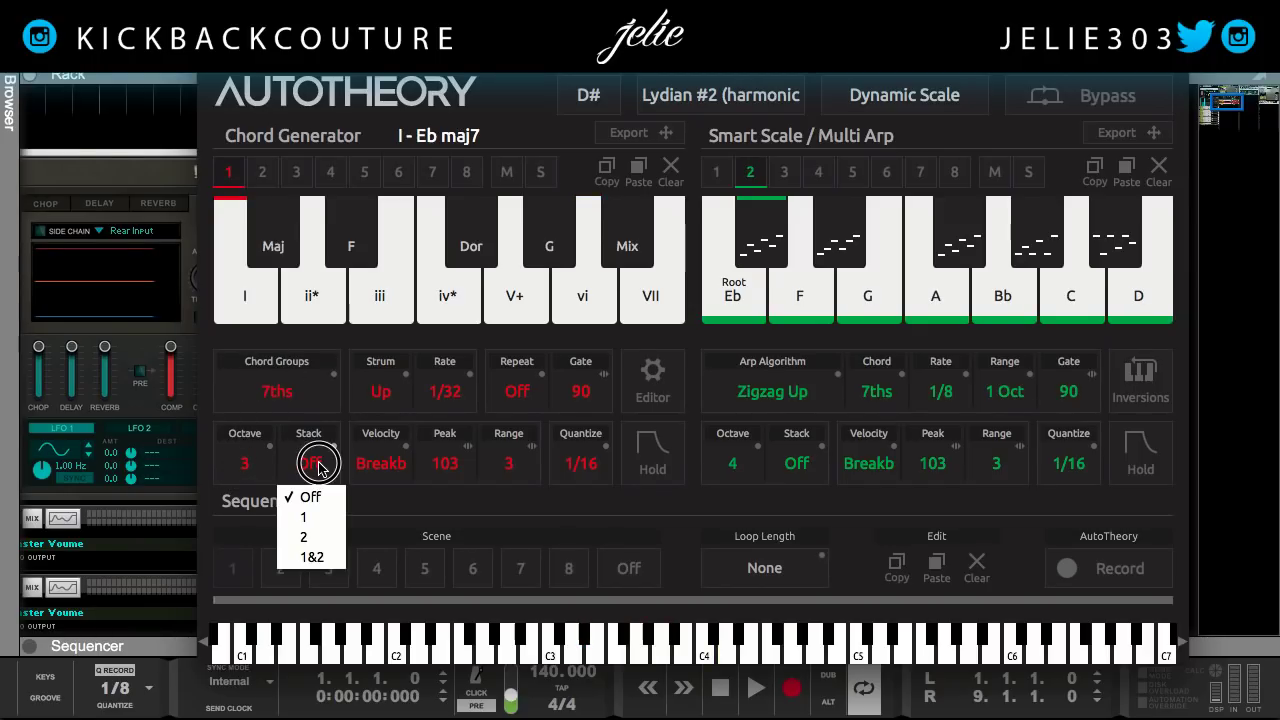
{"action": "left_click", "coordinate": [321, 516]}
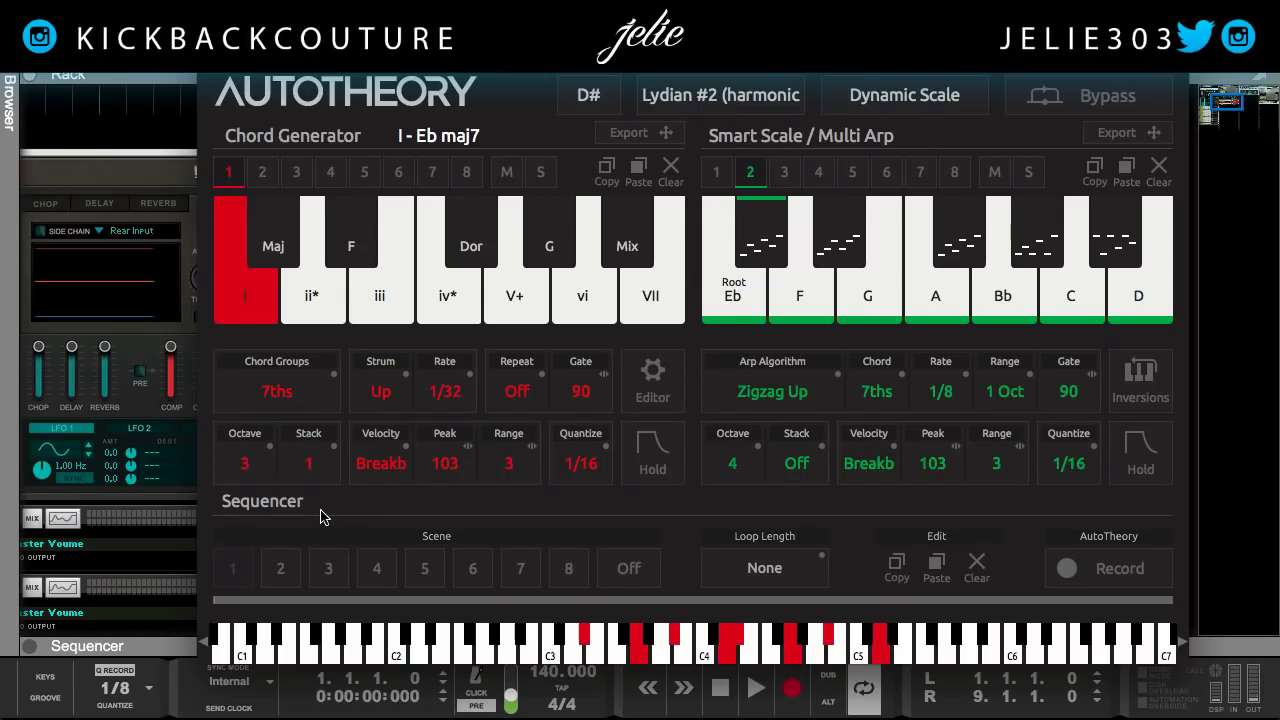
{"action": "left_click", "coordinate": [315, 487]}
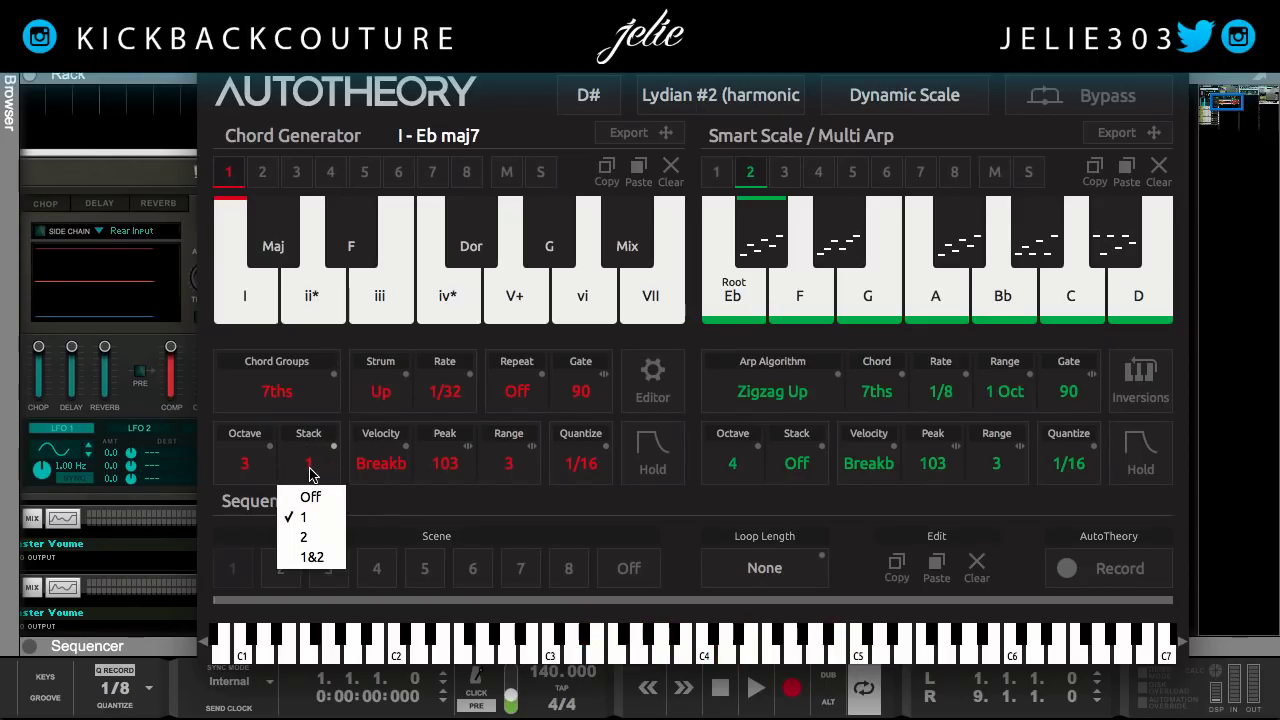
{"action": "left_click", "coordinate": [322, 535]}
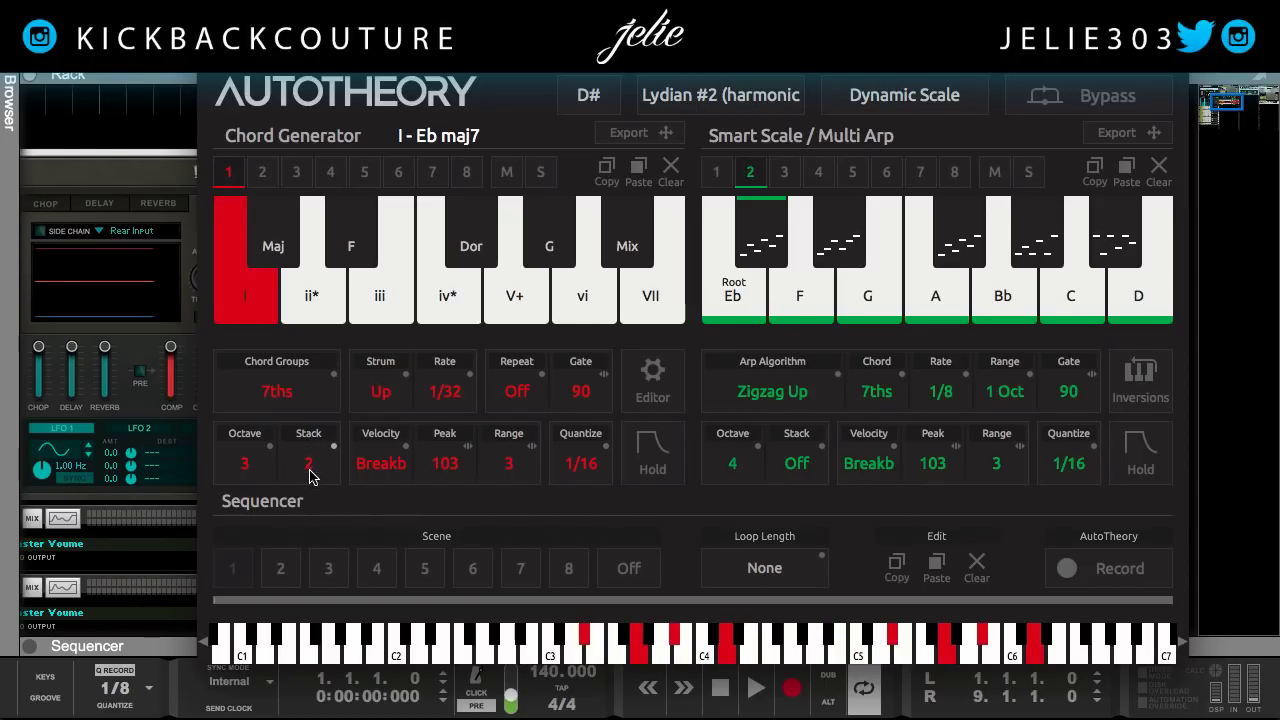
{"action": "left_click", "coordinate": [310, 478]}
{"action": "left_click", "coordinate": [310, 555]}
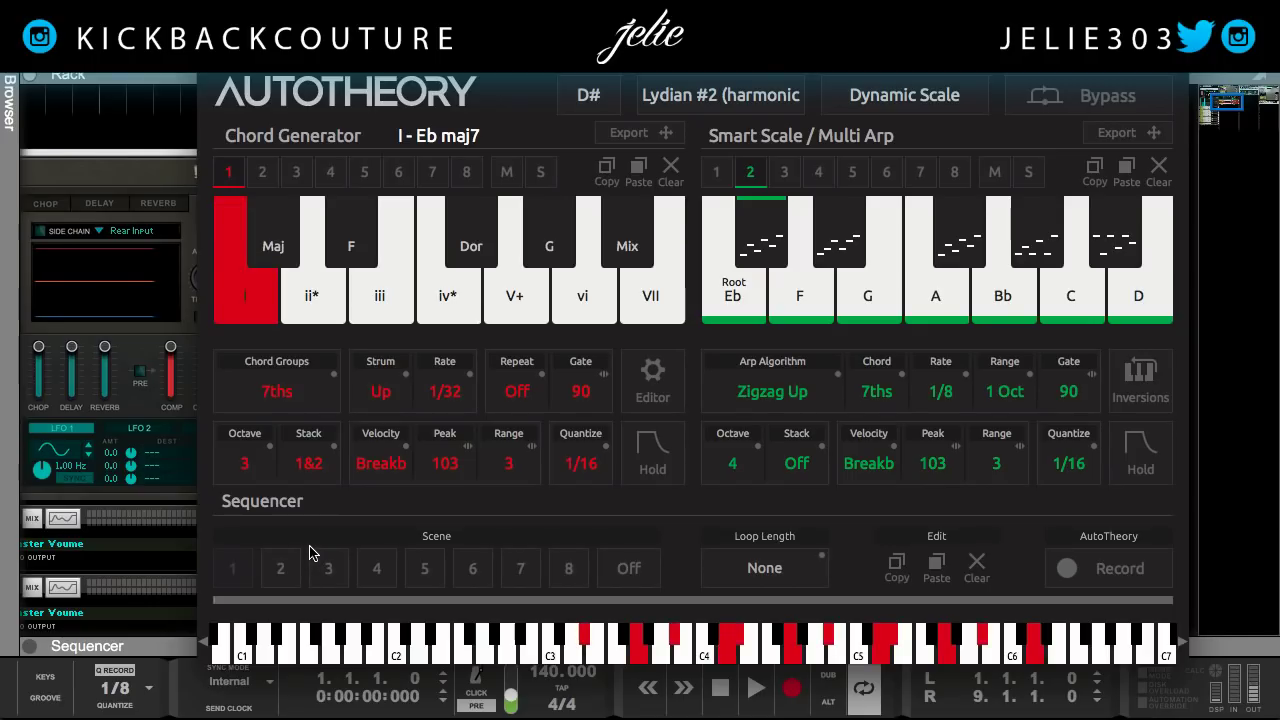
{"action": "left_click", "coordinate": [300, 474]}
{"action": "left_click", "coordinate": [315, 492]}
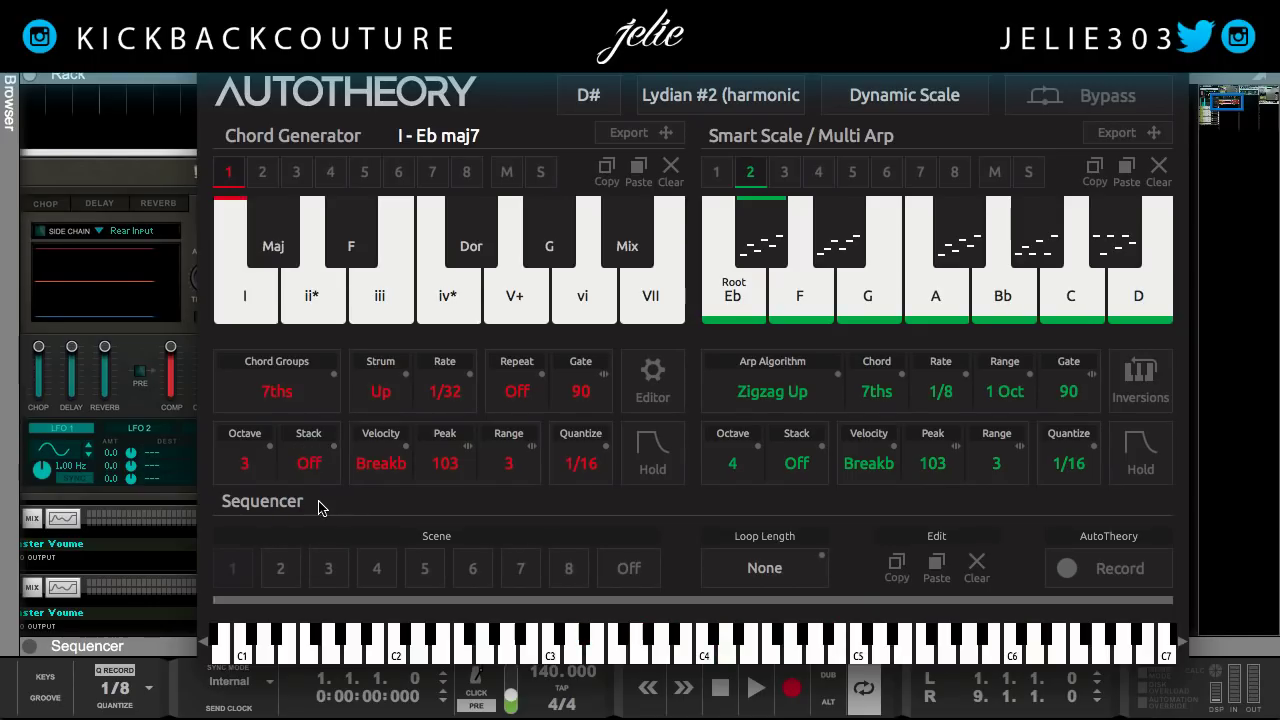
Try the Down and Dancehall velocity patterns on Chord Generator track 1.
{"action": "left_click", "coordinate": [380, 470]}
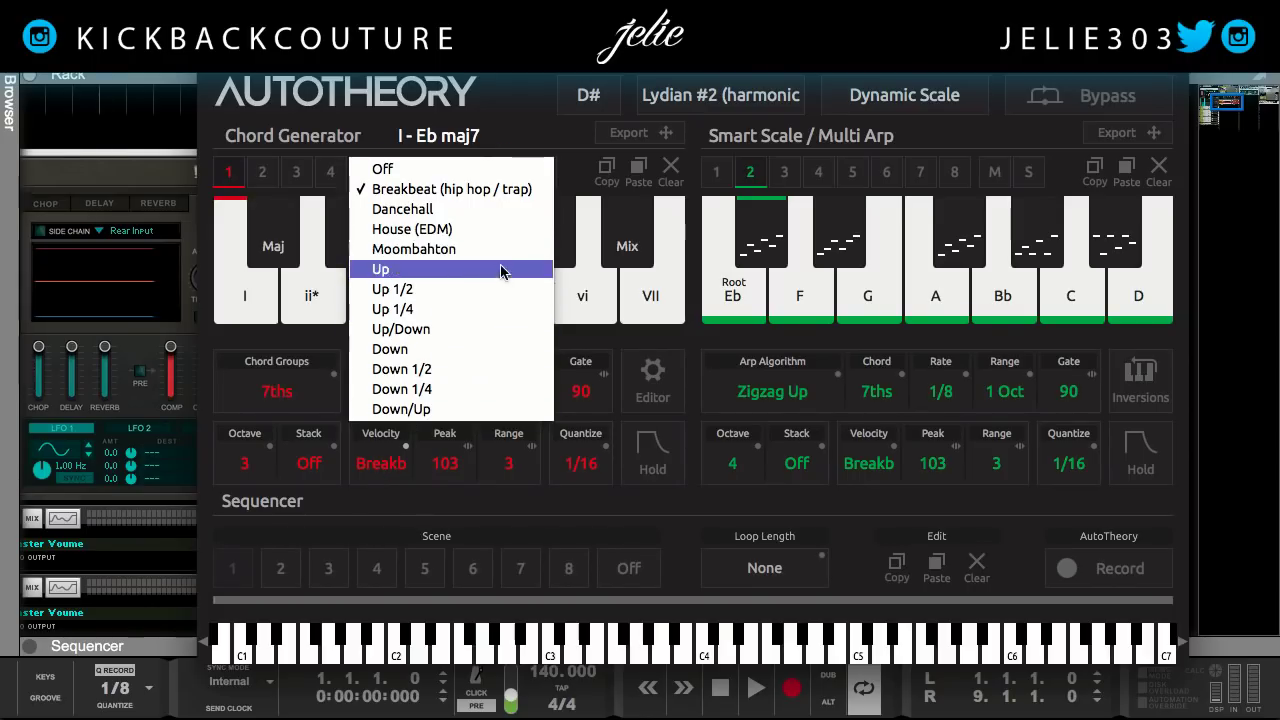
{"action": "left_click", "coordinate": [463, 345]}
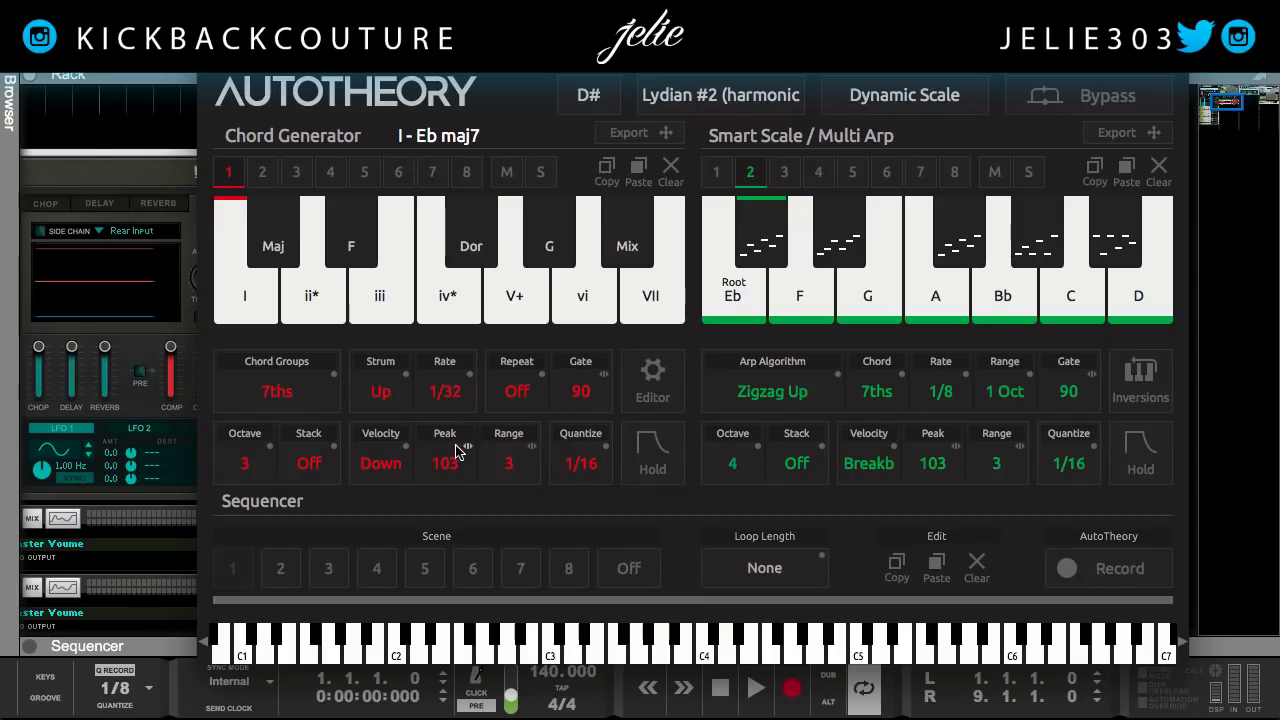
{"action": "left_click", "coordinate": [366, 472]}
{"action": "left_click", "coordinate": [447, 210]}
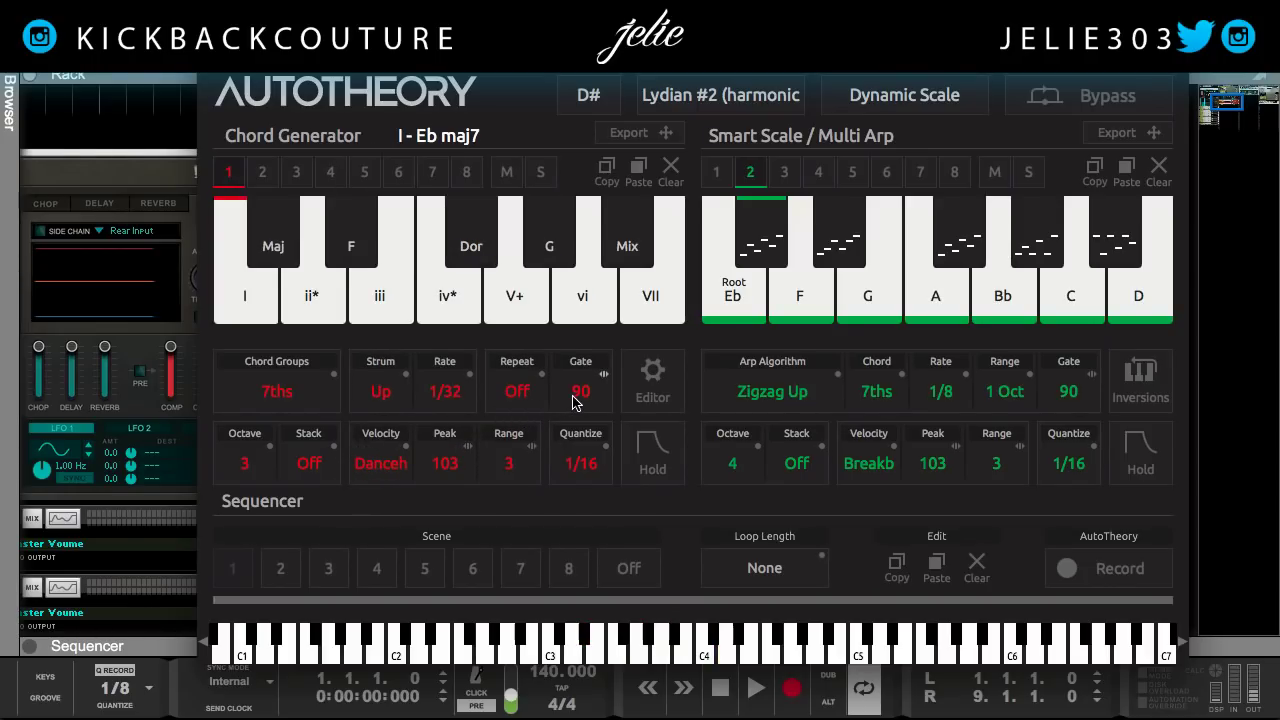
Set the chord repeat of Chord Generator track 1 to 1/2 and its velocity pattern to Breakbeat (hip hop / trap).
{"action": "left_click", "coordinate": [520, 372]}
{"action": "left_click", "coordinate": [526, 445]}
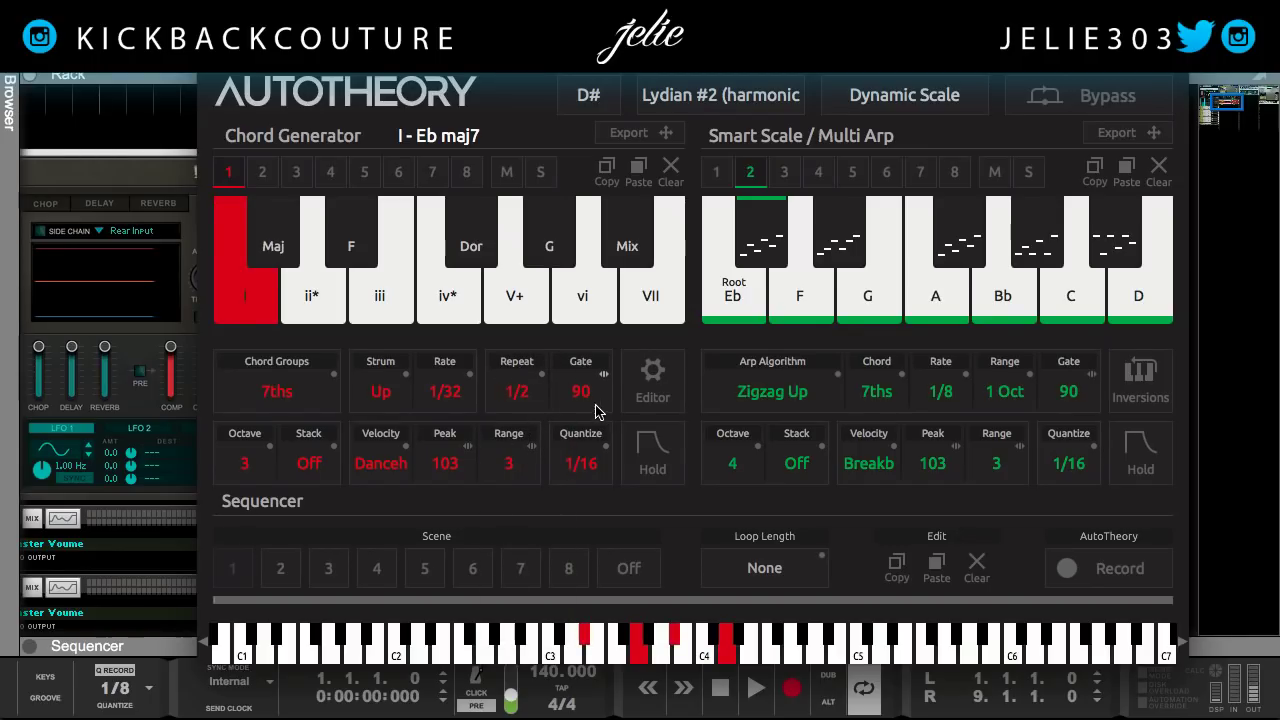
{"action": "left_click", "coordinate": [395, 463]}
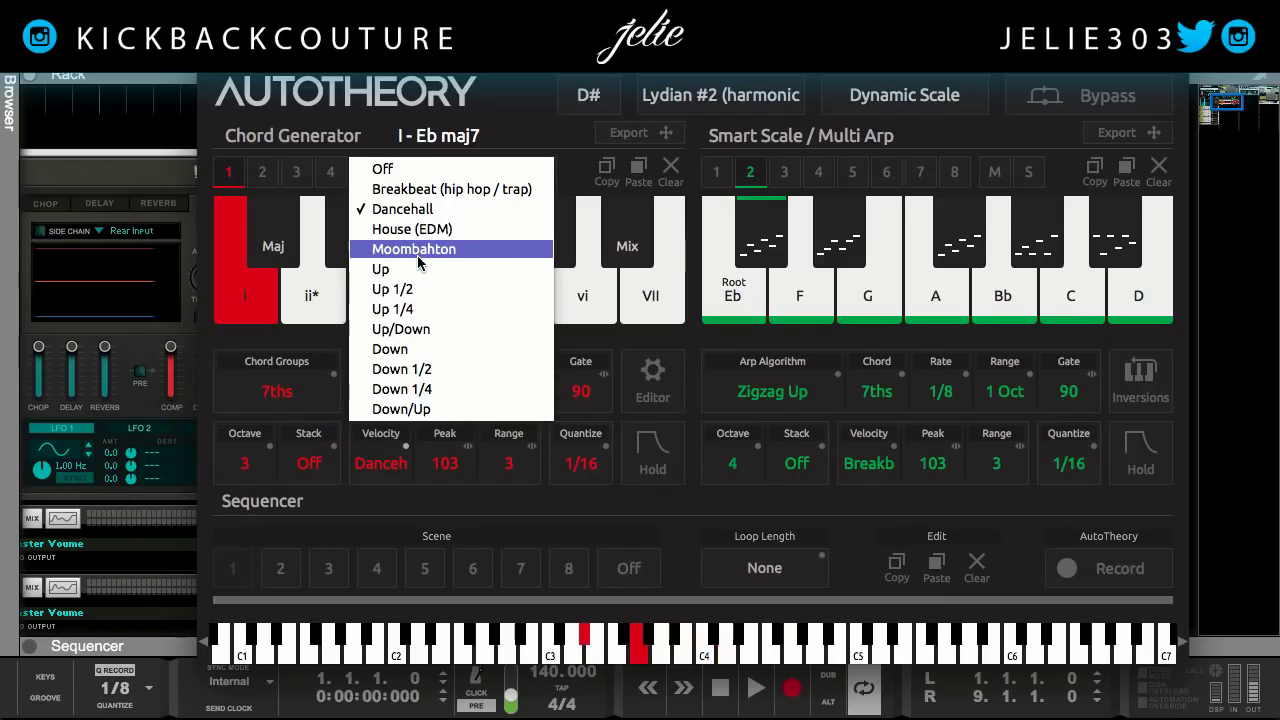
{"action": "left_click", "coordinate": [436, 190]}
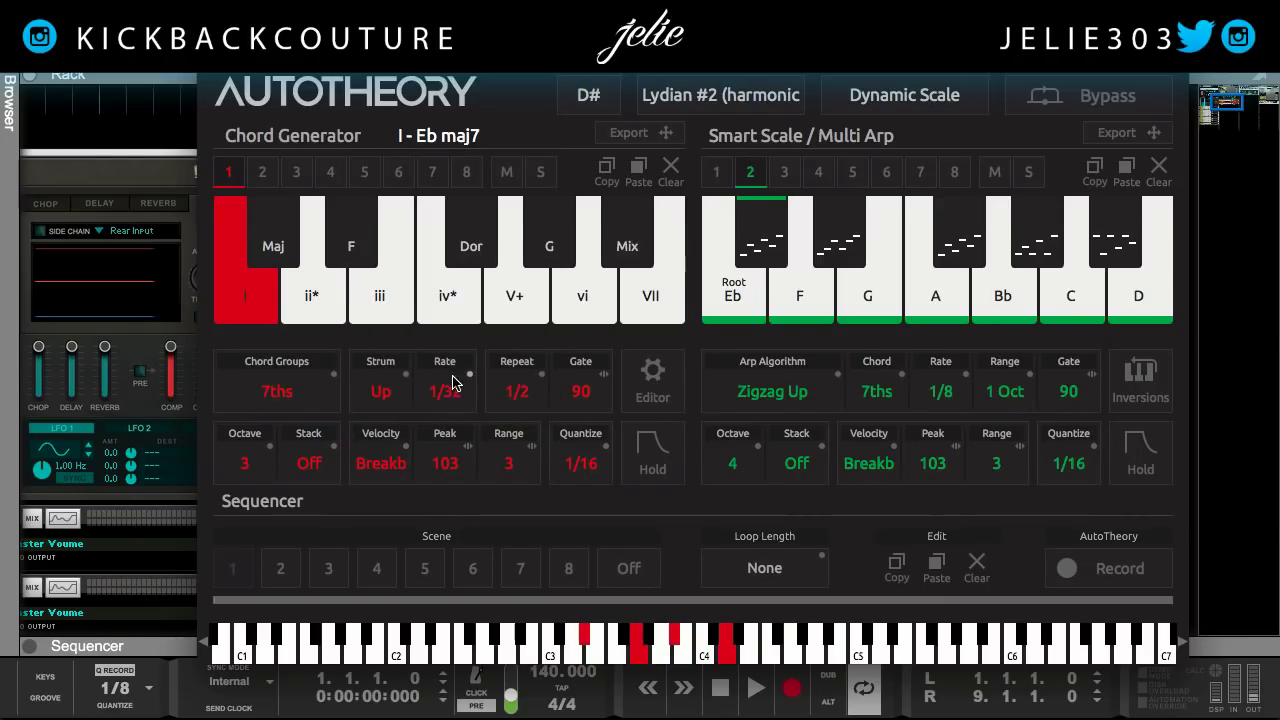
Set the velocity pattern of Chord Generator track 1 to Moombahton with a peak of 127 and a range of 30.
{"action": "left_click", "coordinate": [397, 449]}
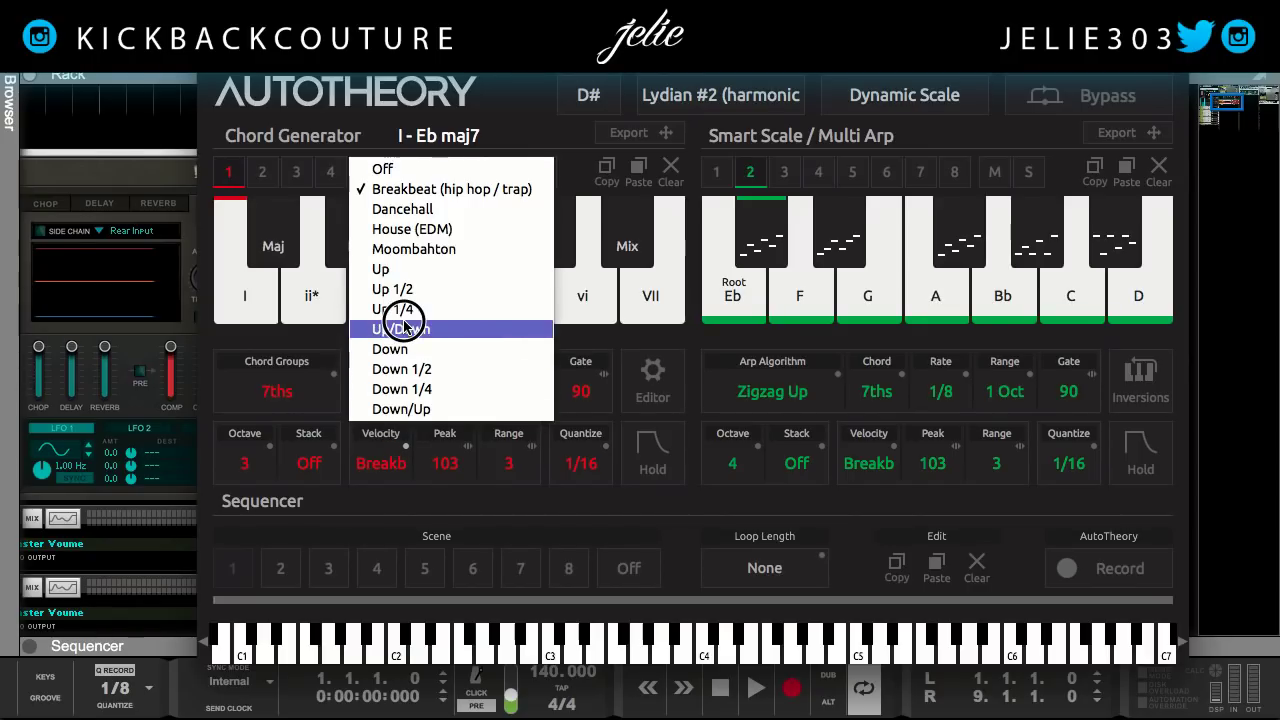
{"action": "left_click", "coordinate": [422, 249]}
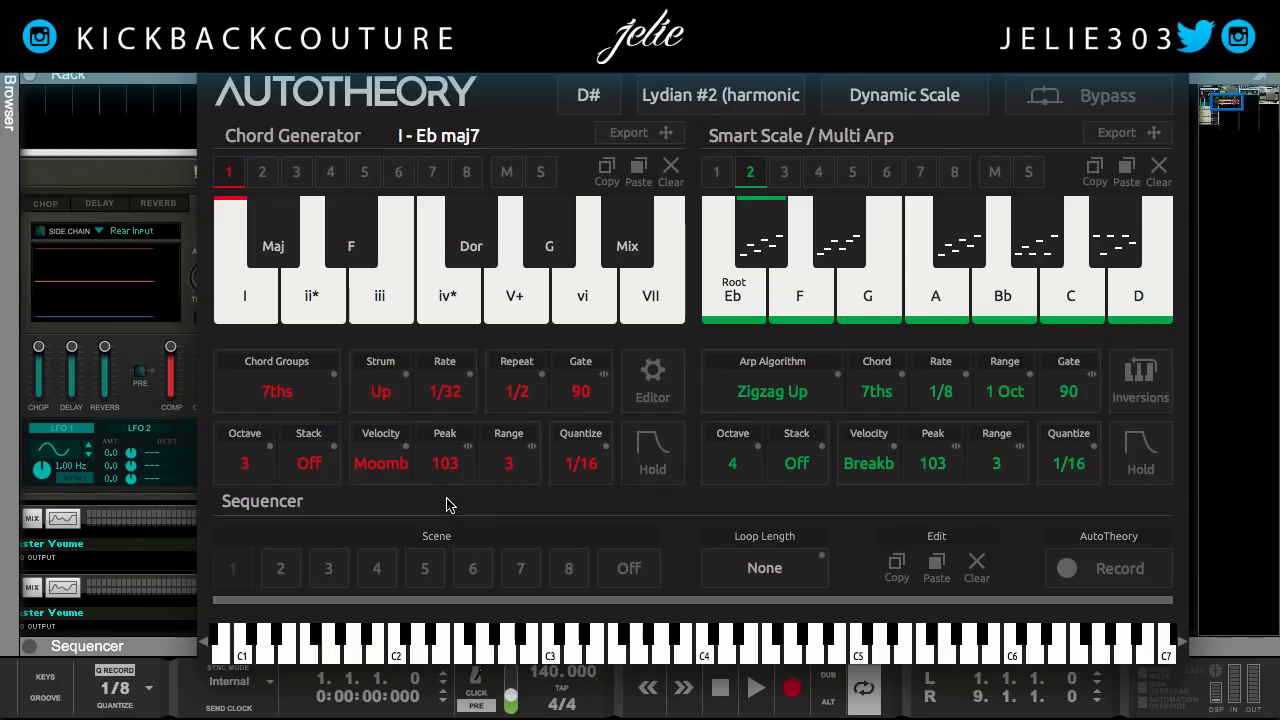
{"action": "left_click_drag", "start_coordinate": [448, 472], "coordinate": [480, 343]}
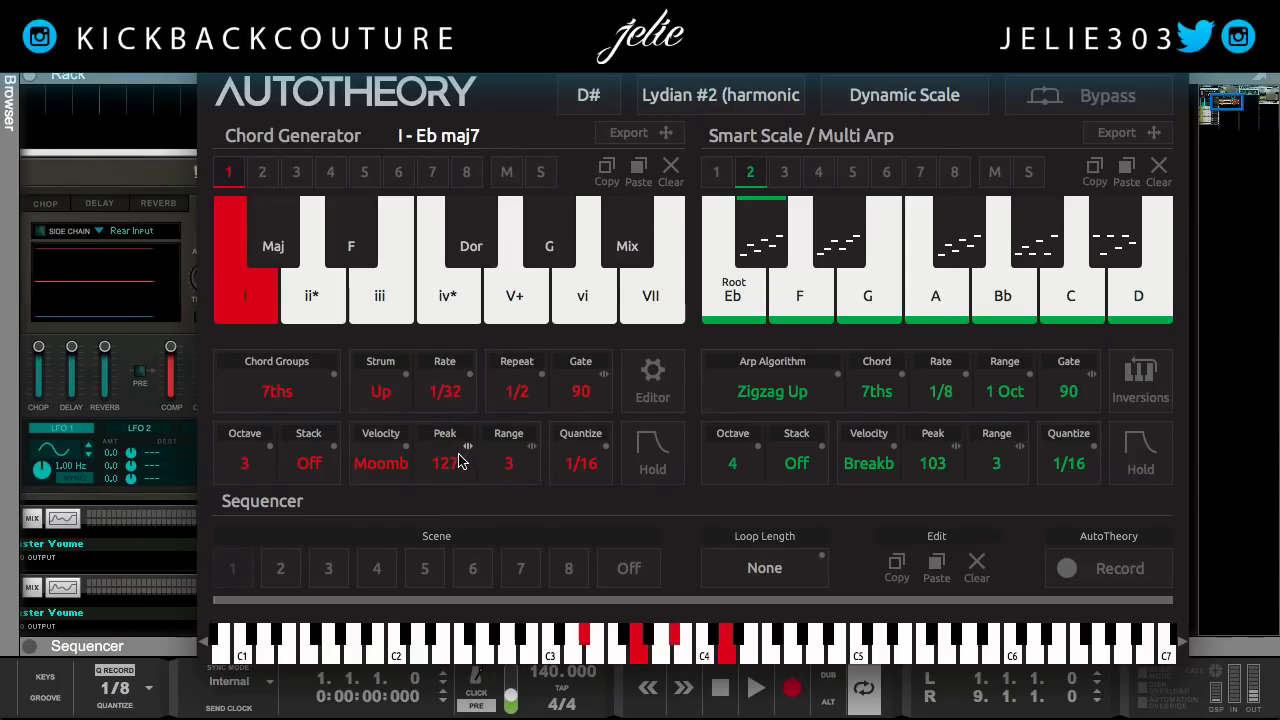
{"action": "left_click_drag", "start_coordinate": [509, 477], "coordinate": [555, 195]}
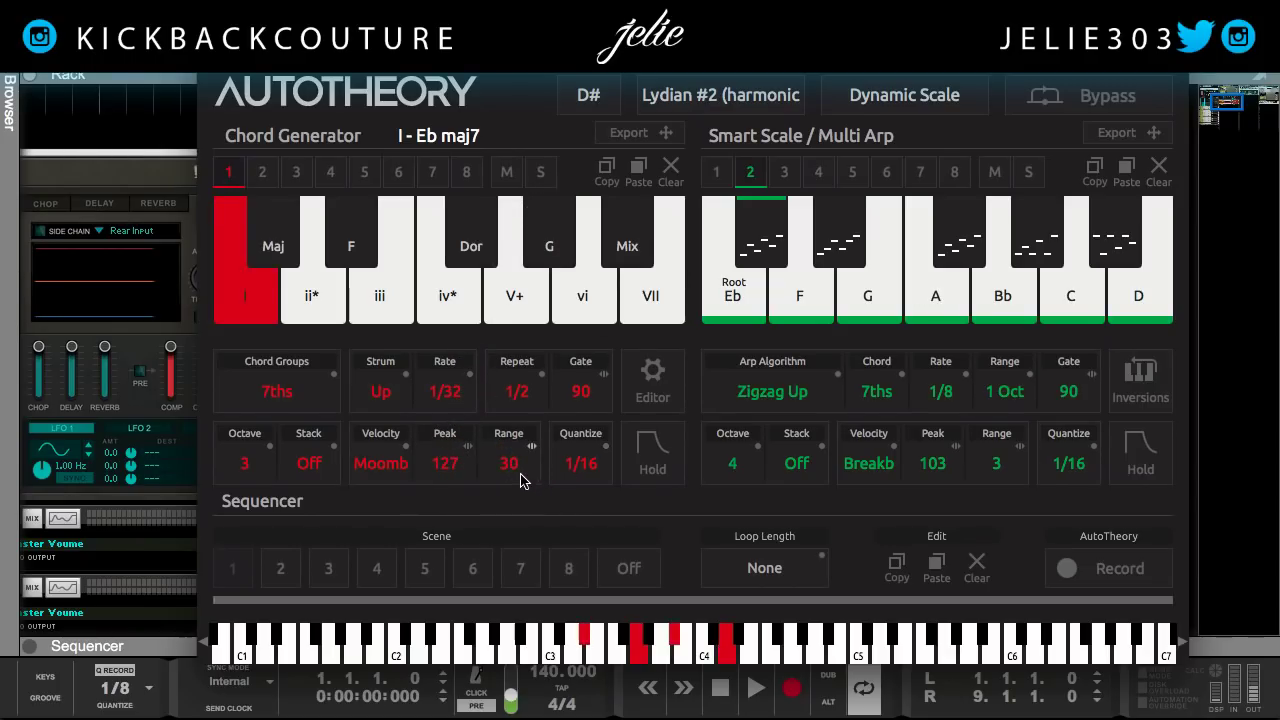
Try the Up/Down, Moombahton and House (EDM) velocity patterns on Chord Generator track 1.
{"action": "left_click", "coordinate": [398, 468]}
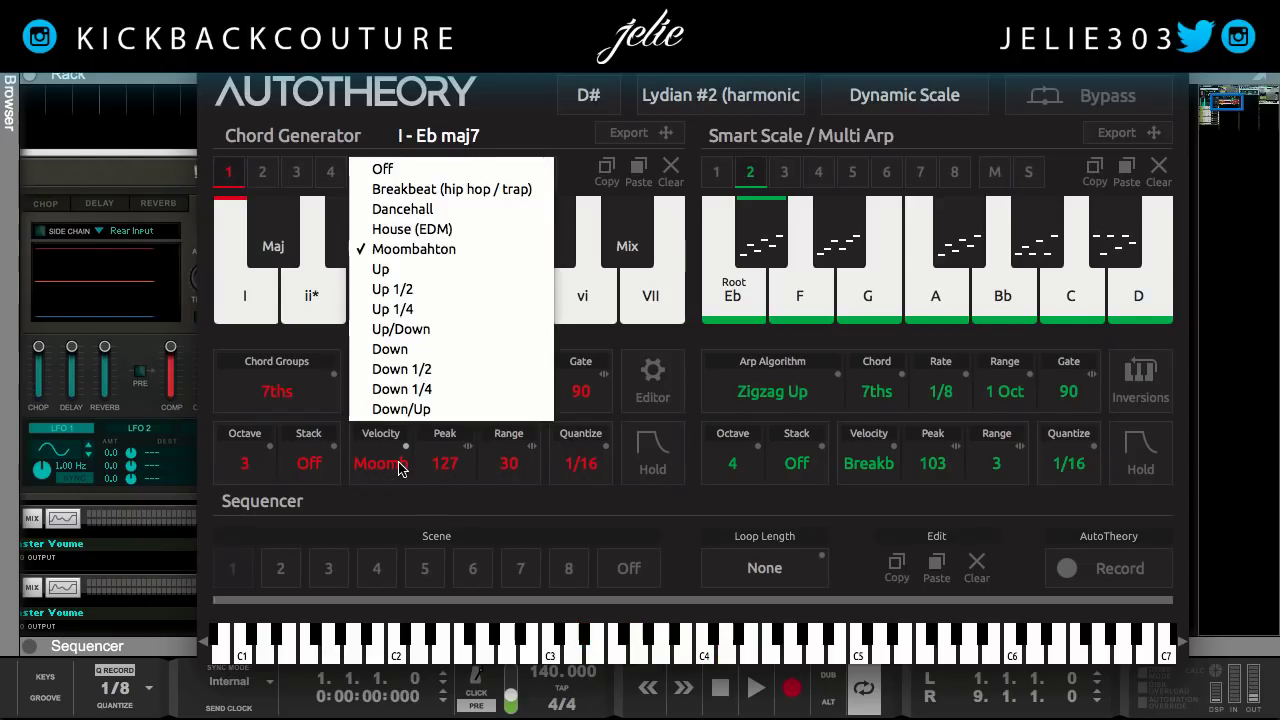
{"action": "left_click", "coordinate": [398, 330]}
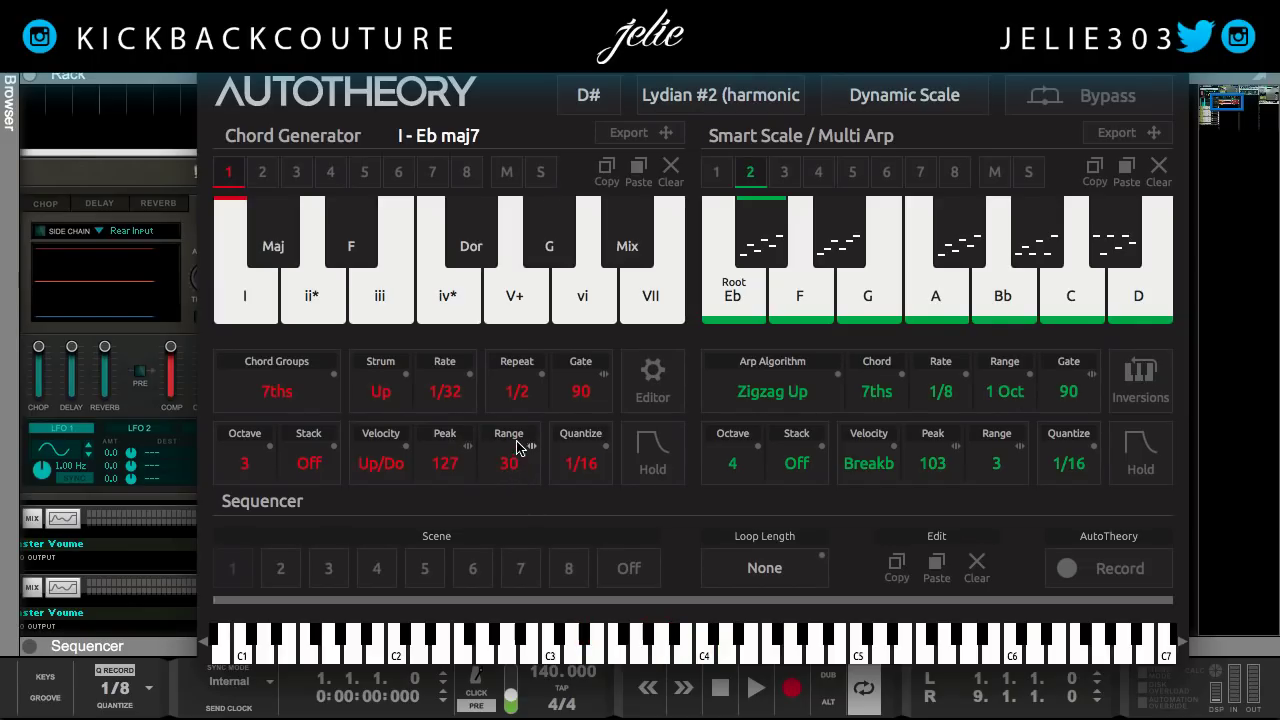
{"action": "left_click_drag", "start_coordinate": [465, 470], "coordinate": [435, 478]}
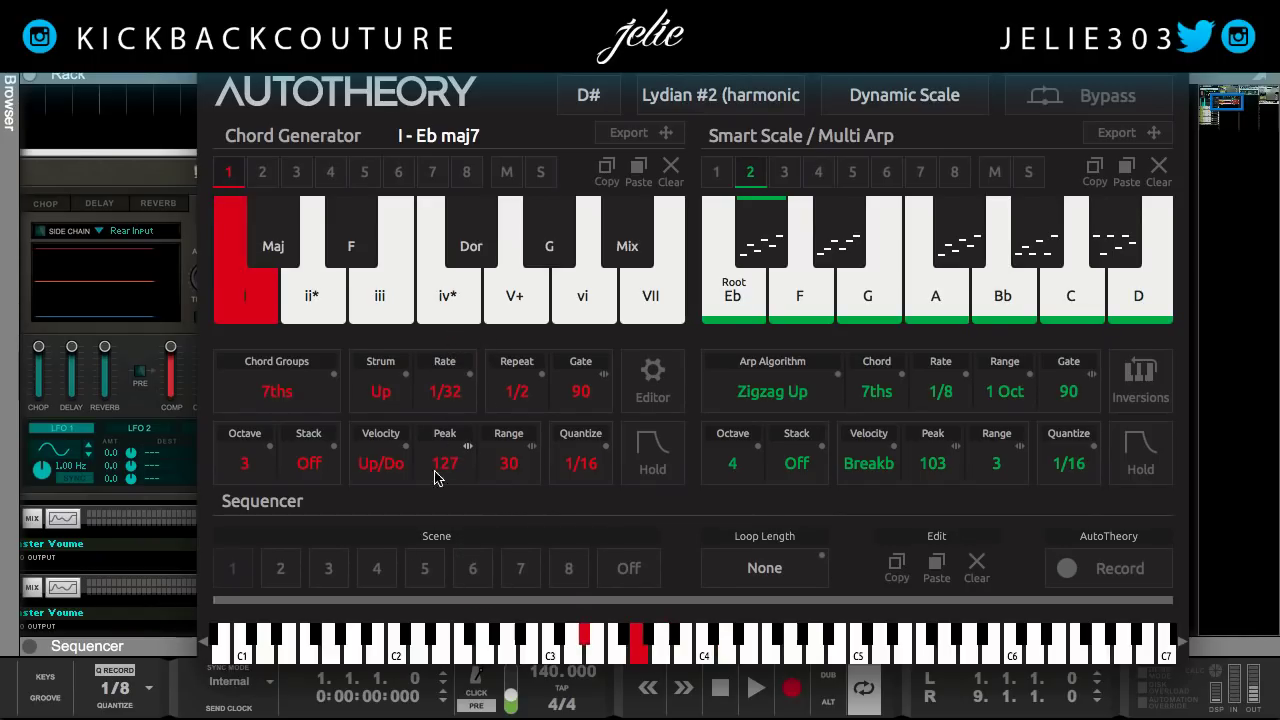
{"action": "left_click", "coordinate": [381, 463]}
{"action": "left_click", "coordinate": [450, 250]}
{"action": "left_click", "coordinate": [384, 460]}
{"action": "left_click", "coordinate": [405, 229]}
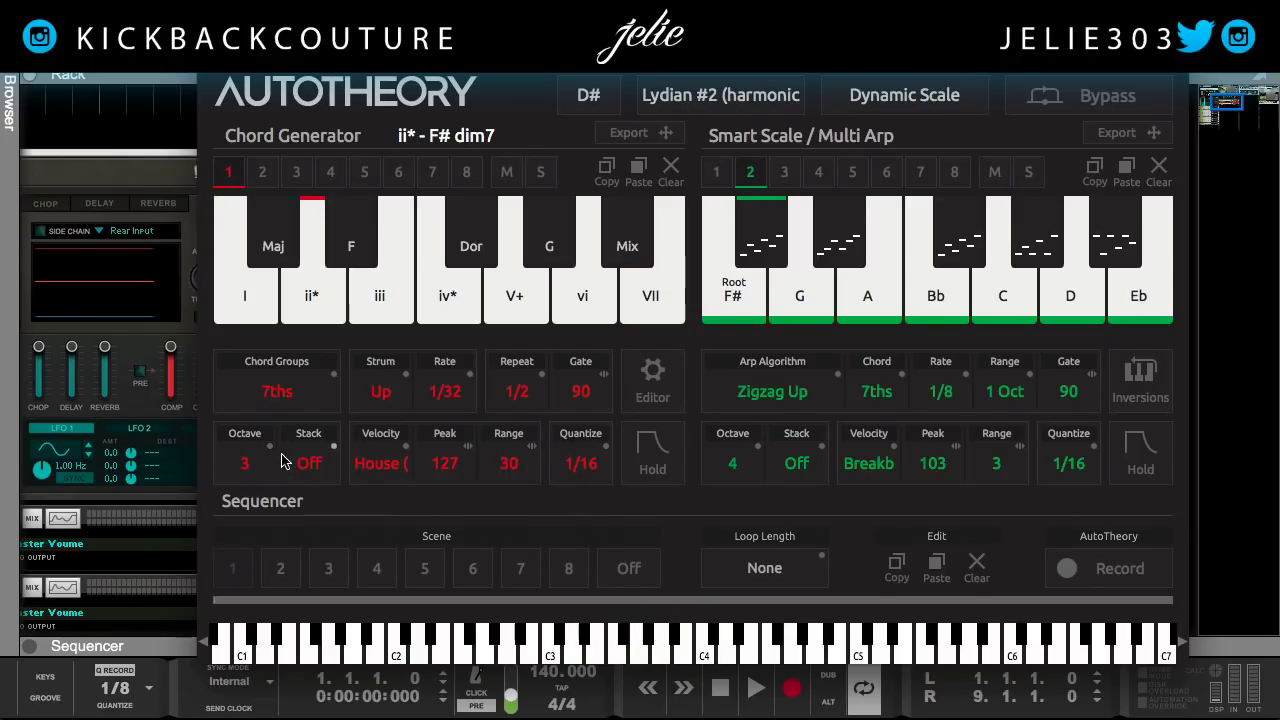
Return Chord Generator track 1 to the Breakbeat (hip hop / trap) velocity pattern with peak 103, and set Repeat to Off.
{"action": "left_click", "coordinate": [405, 452]}
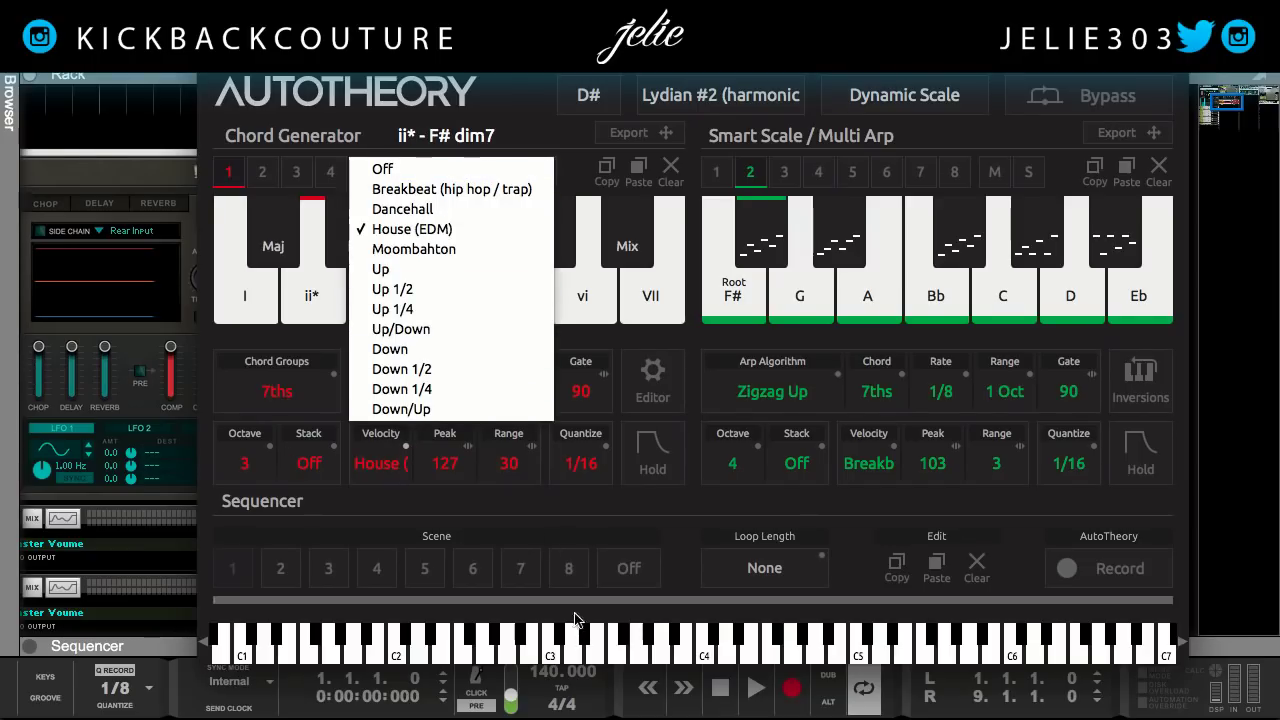
{"action": "left_click", "coordinate": [405, 190]}
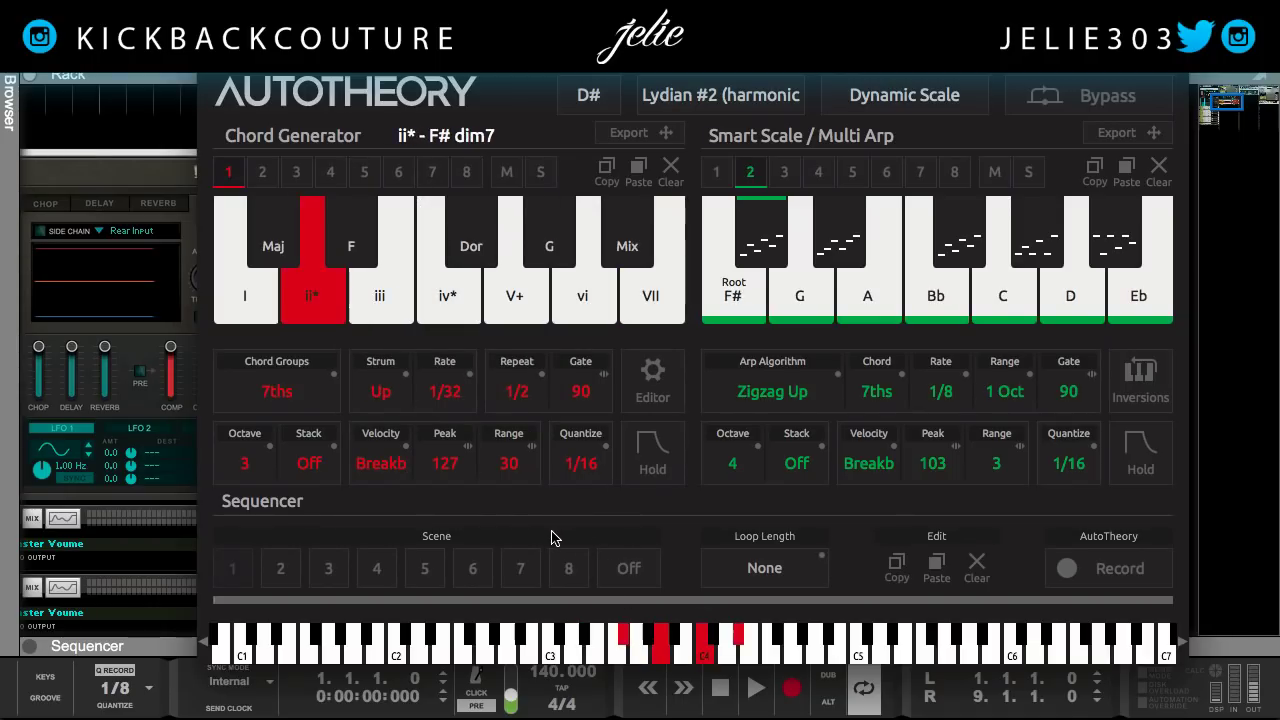
{"action": "left_click_drag", "start_coordinate": [457, 463], "coordinate": [478, 512]}
{"action": "left_click", "coordinate": [517, 395]}
{"action": "left_click", "coordinate": [520, 385]}
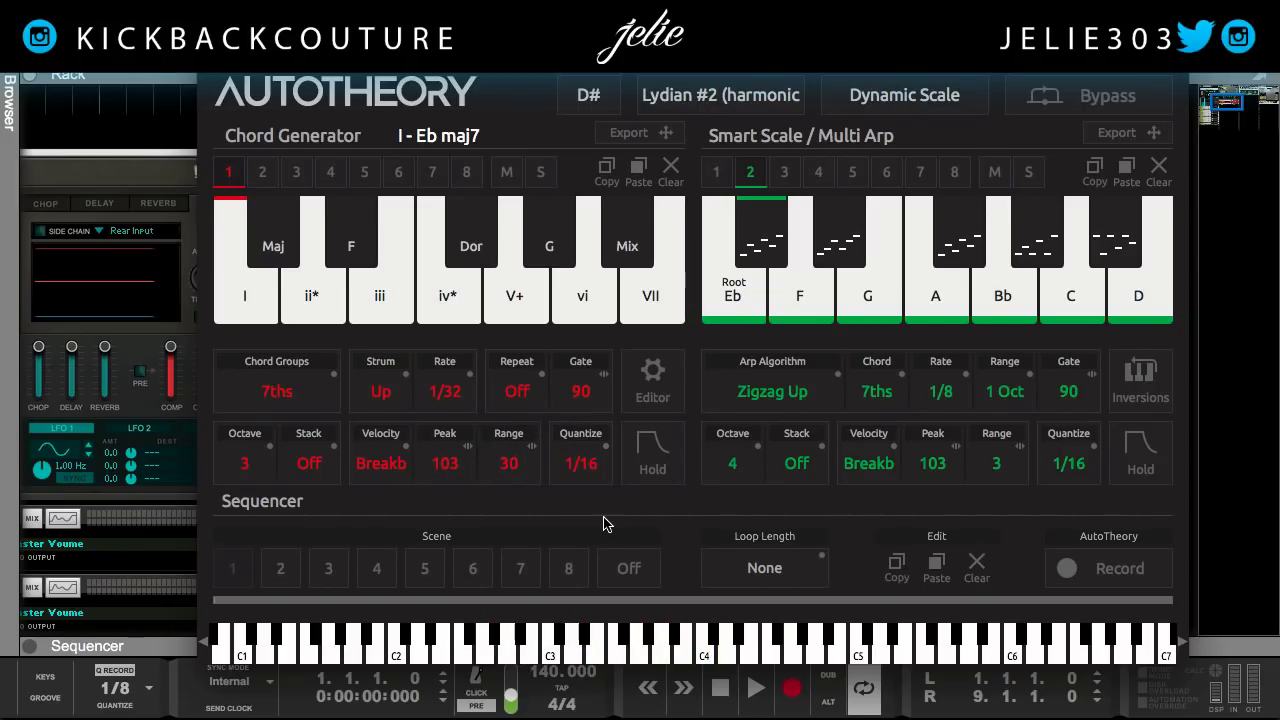
Select track 1 of the Smart Scale / Multi Arp section and audition its root note Eb.
{"action": "left_click_drag", "start_coordinate": [654, 87], "coordinate": [567, 82]}
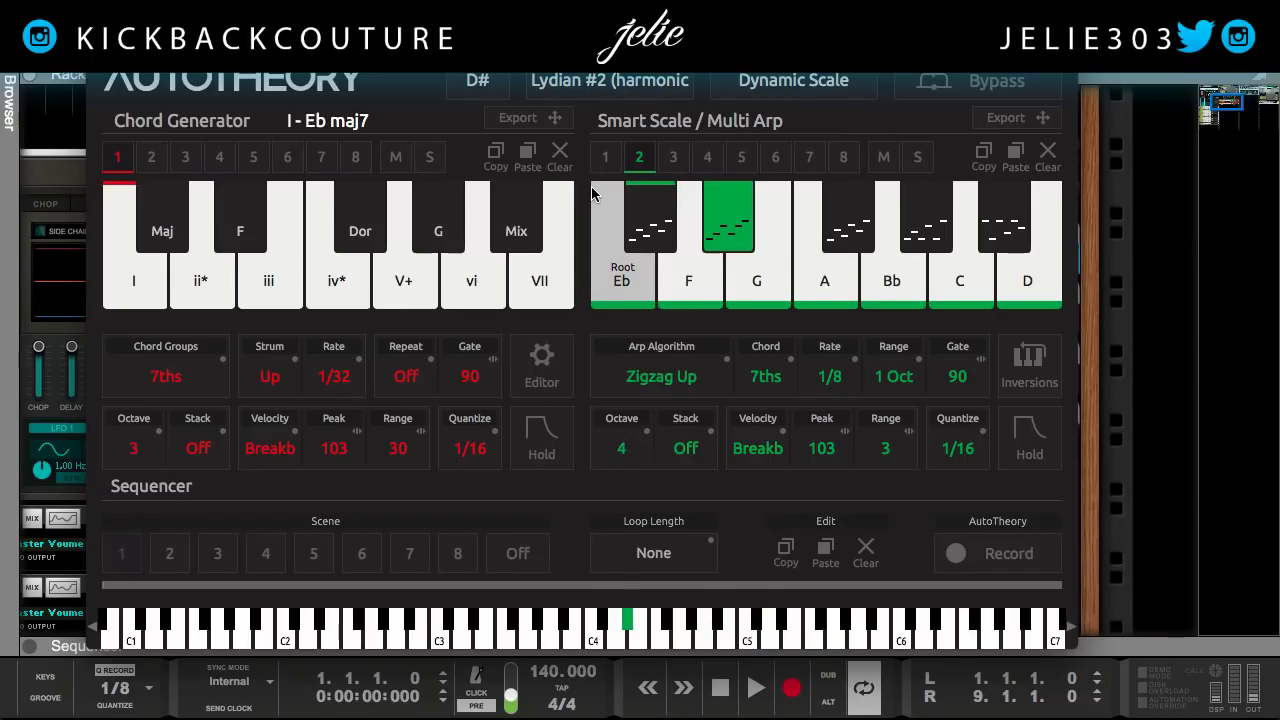
{"action": "left_click", "coordinate": [603, 157]}
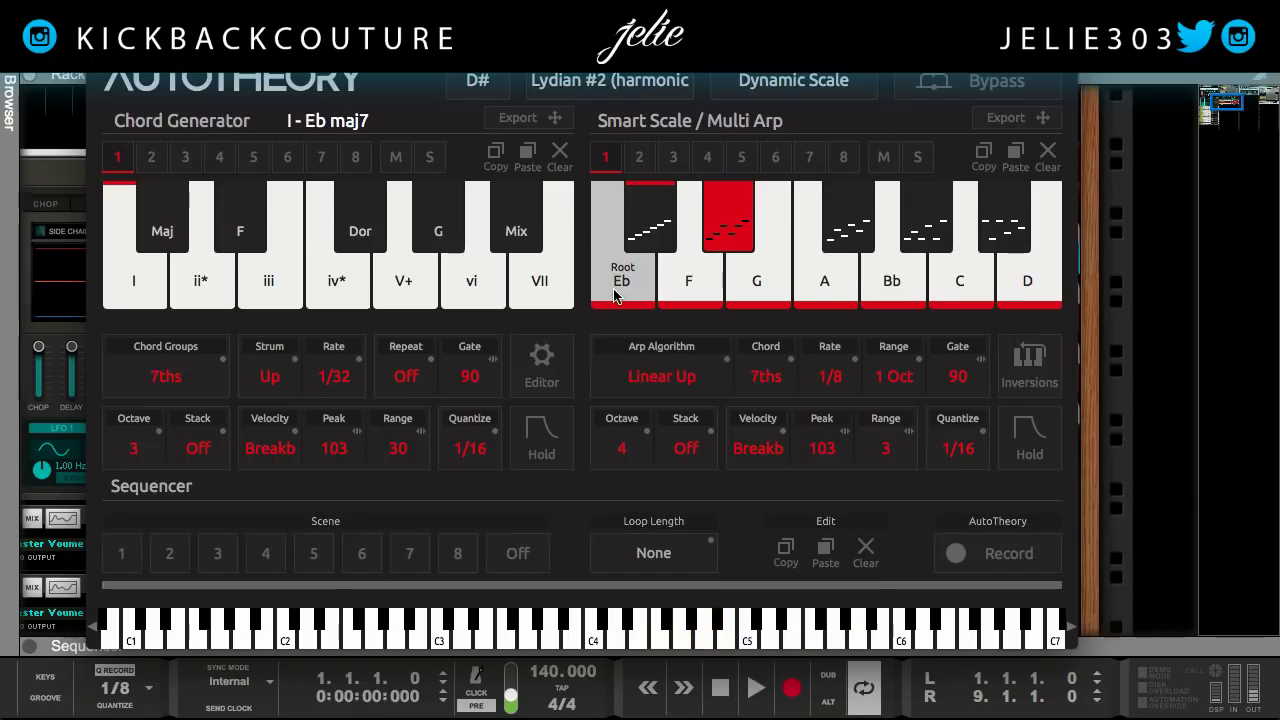
{"action": "mouse_move", "coordinate": [615, 296]}
{"action": "left_mouse_down"}
{"action": "mouse_move", "coordinate": [630, 320]}
{"action": "mouse_move", "coordinate": [627, 292]}
{"action": "left_mouse_up"}
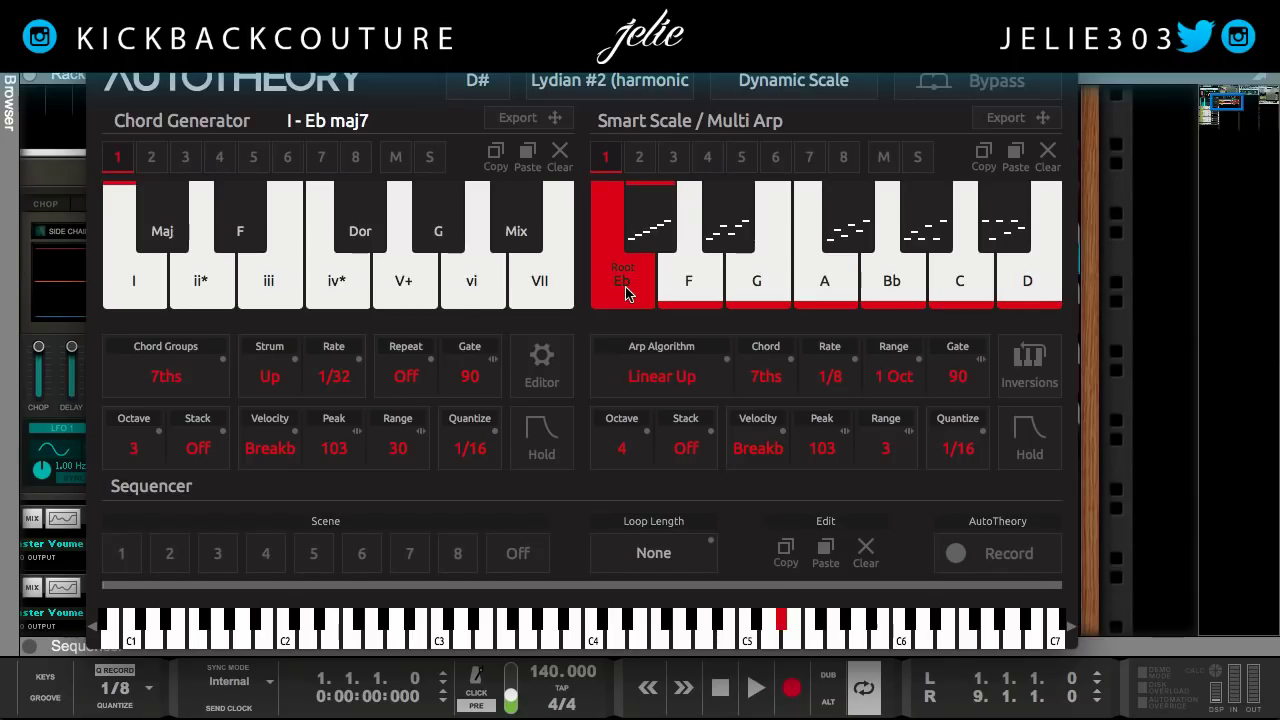
{"action": "left_click_drag", "start_coordinate": [626, 291], "coordinate": [626, 291]}
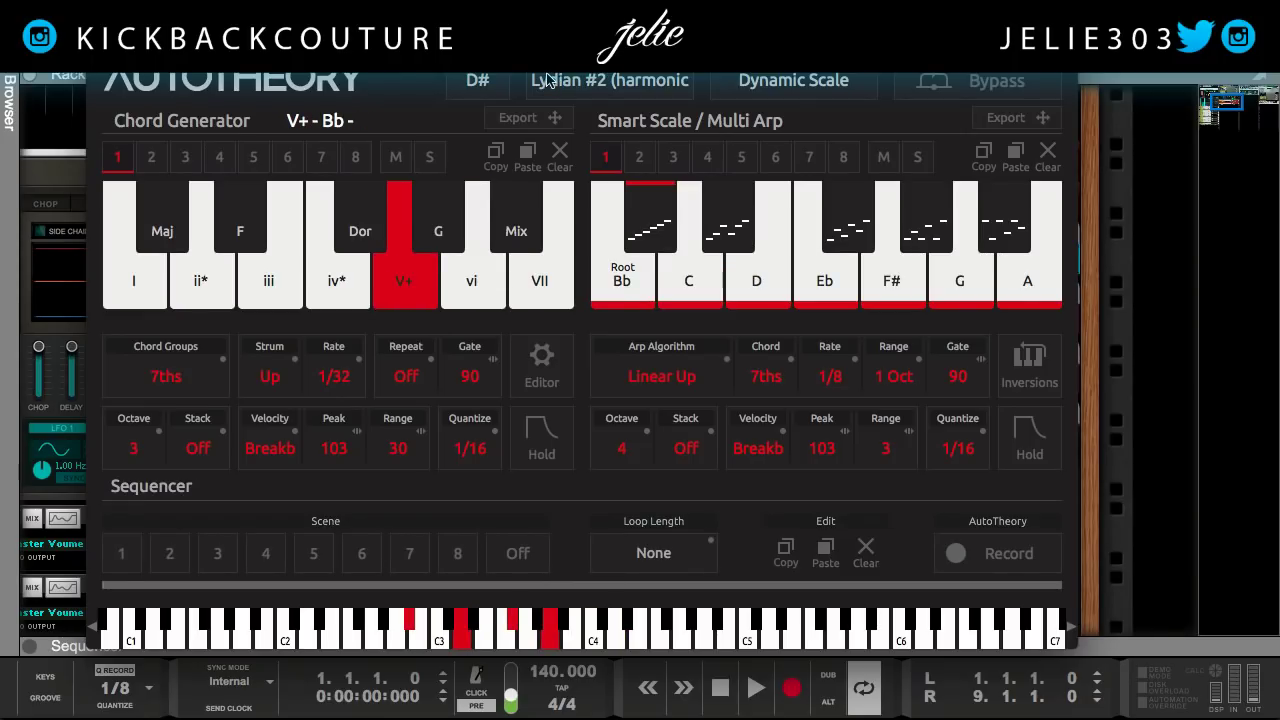
Set the note mode of the Smart Scale / Multi Arp section to Chord Tones.
{"action": "left_click", "coordinate": [758, 88]}
{"action": "left_click", "coordinate": [764, 112]}
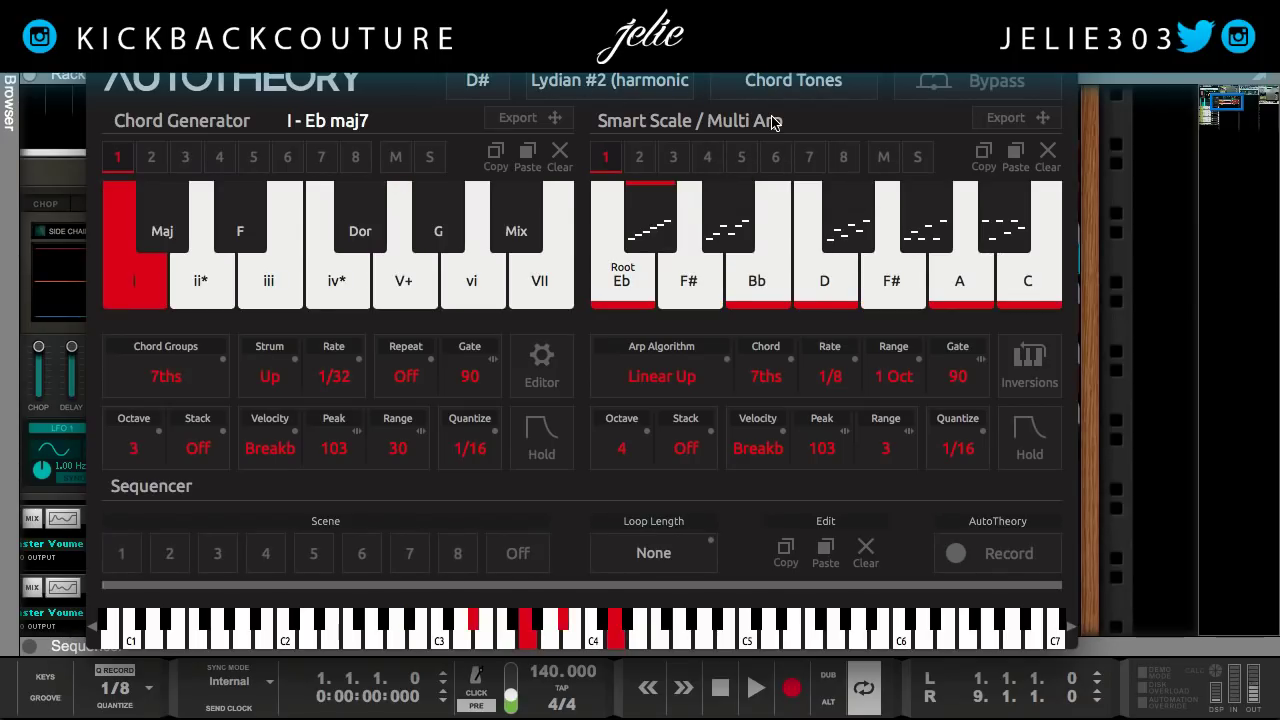